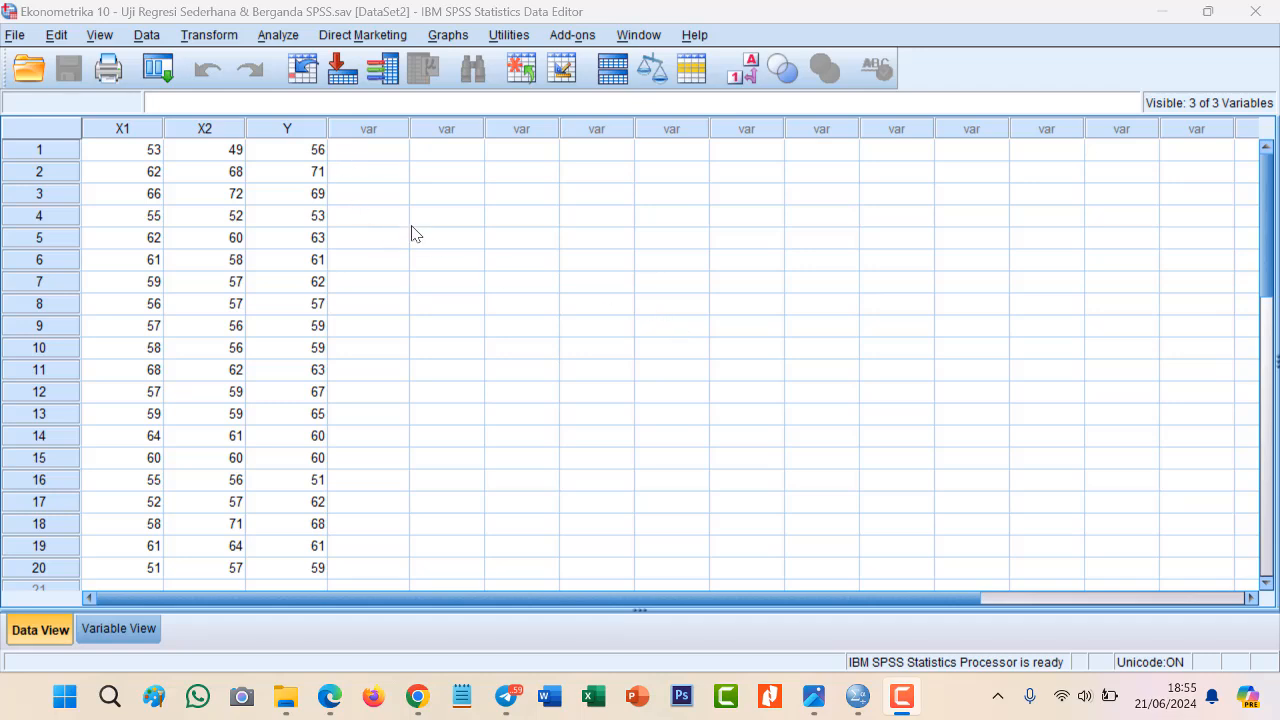
Step: Check the variable definitions and set up a linear regression with Kinerja Karyawan [Y] as dependent and Motivasi Kerja [X1] as independent variable
{"action": "left_click", "coordinate": [119, 630]}
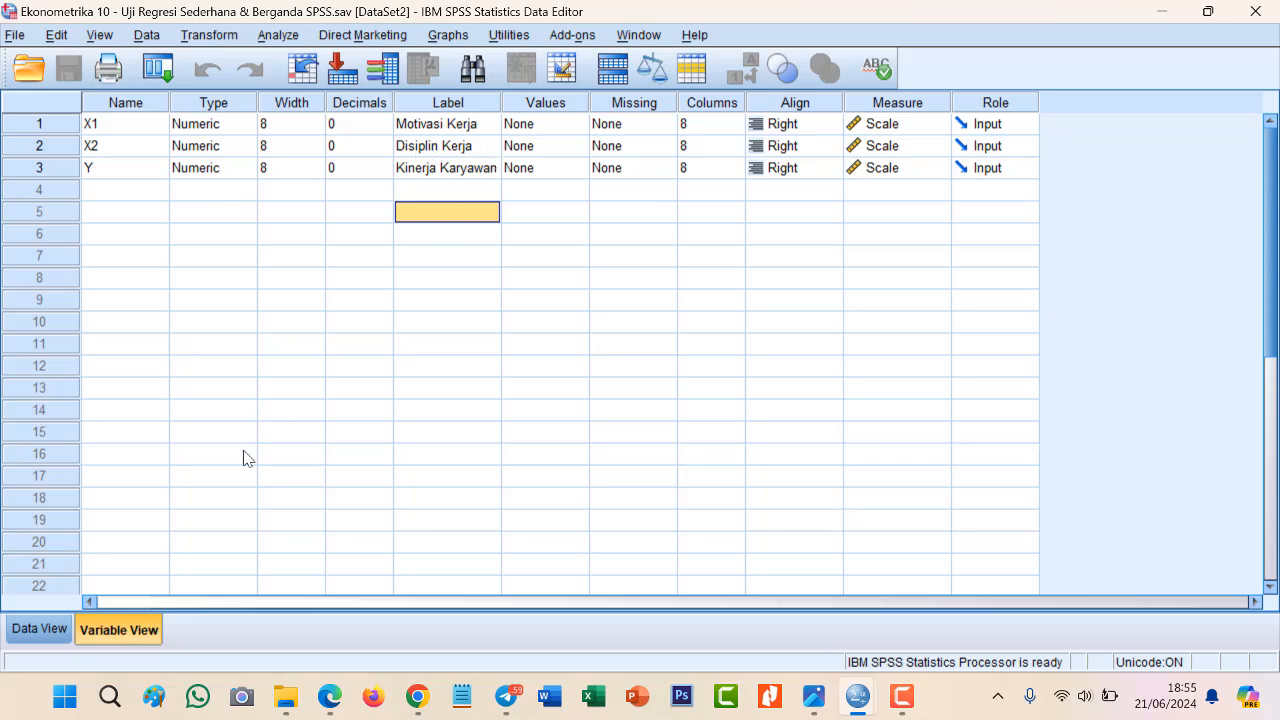
{"action": "left_click", "coordinate": [45, 629]}
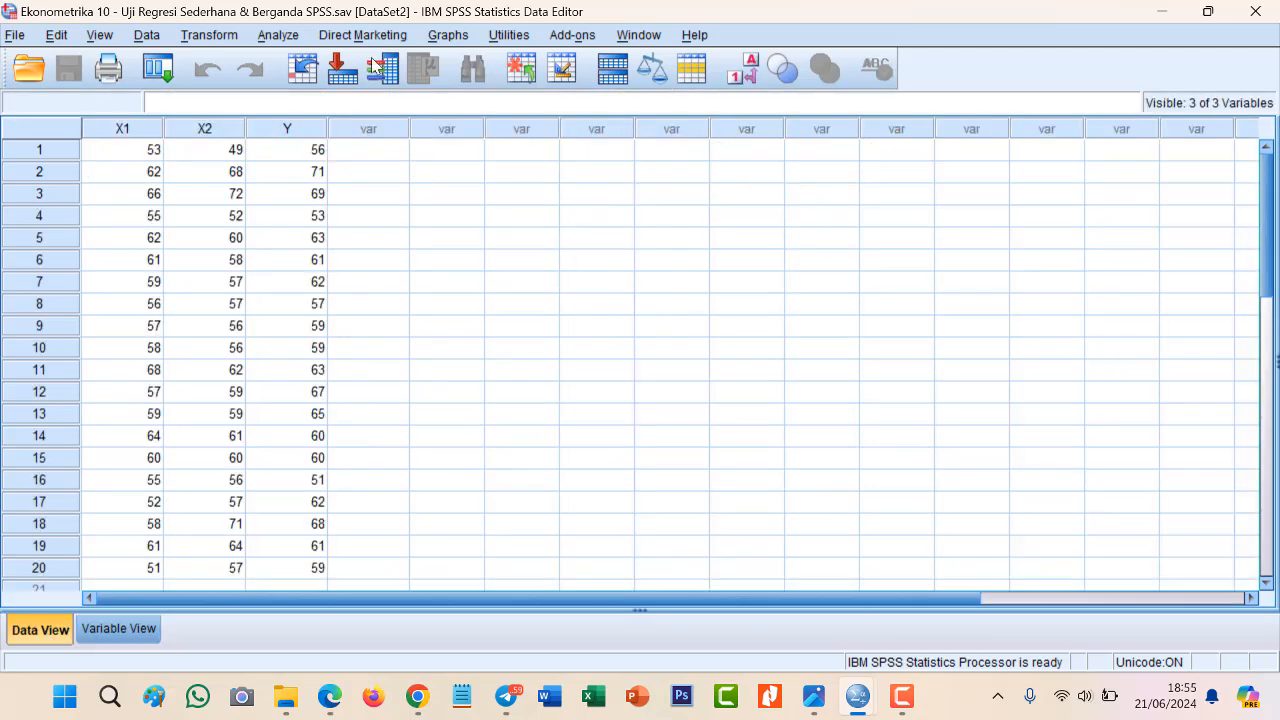
{"action": "left_click", "coordinate": [285, 40]}
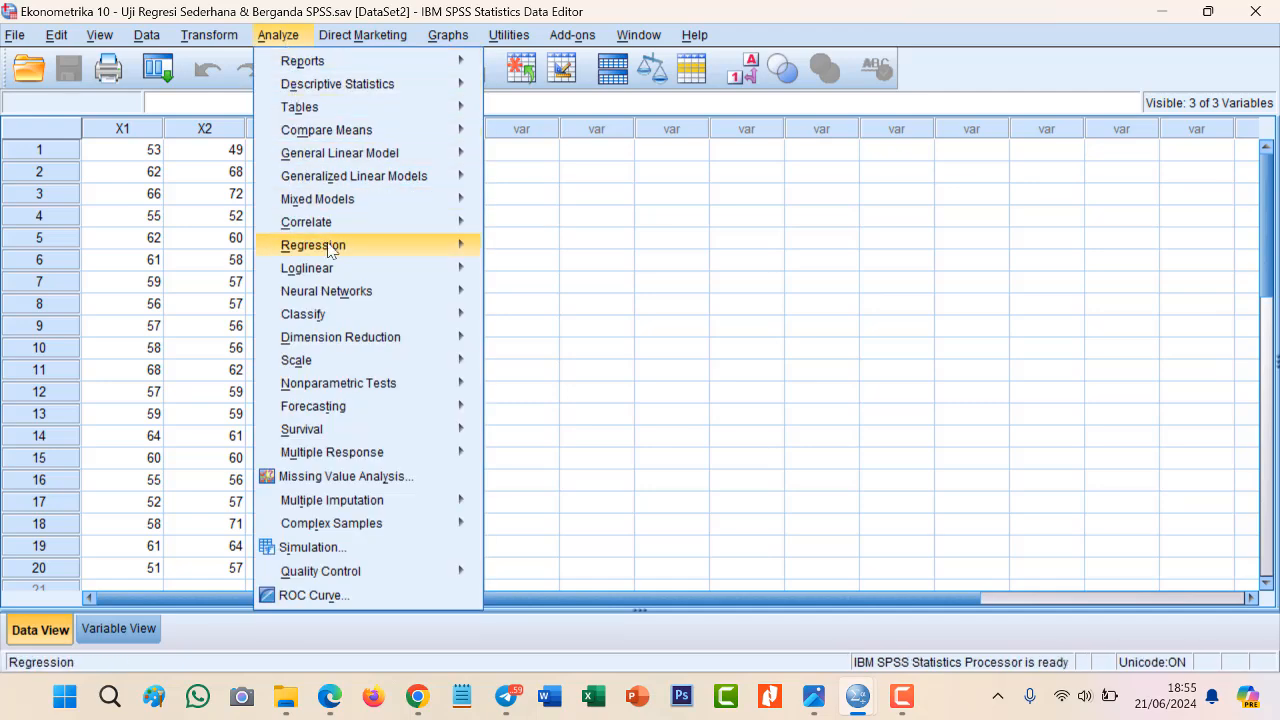
{"action": "mouse_move", "coordinate": [435, 247]}
{"action": "left_click", "coordinate": [527, 275]}
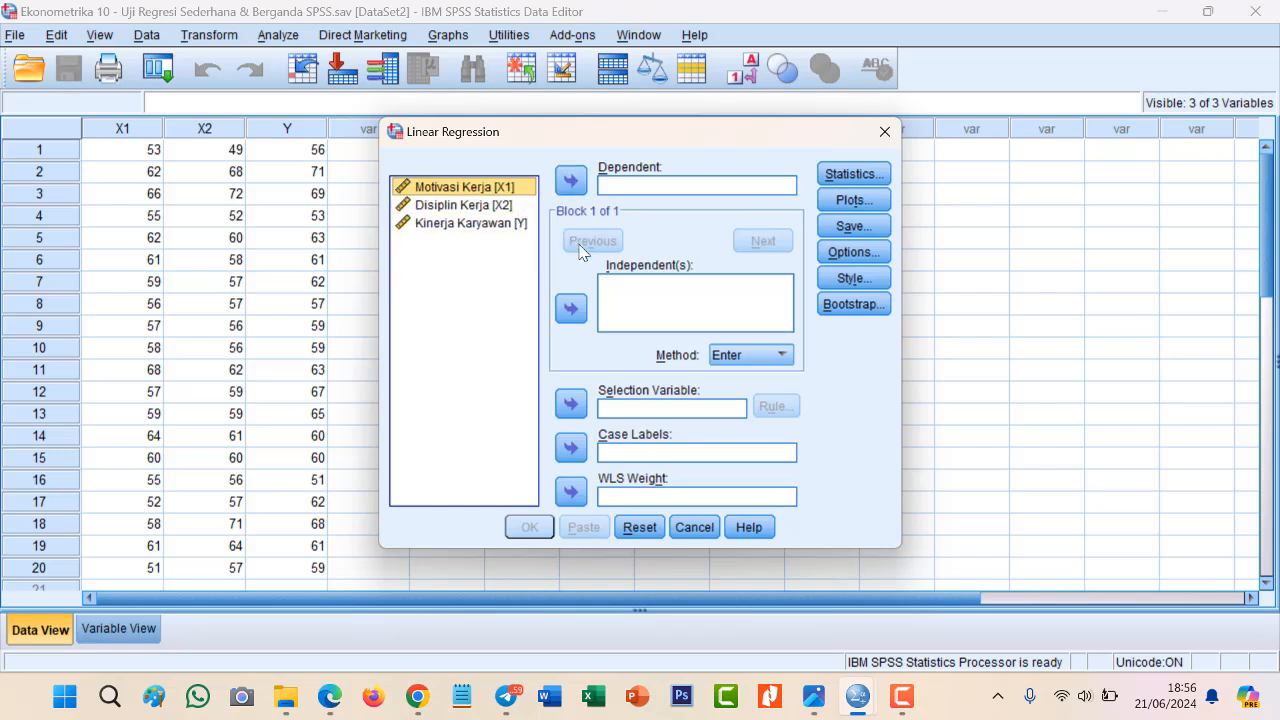
{"action": "left_click", "coordinate": [563, 313]}
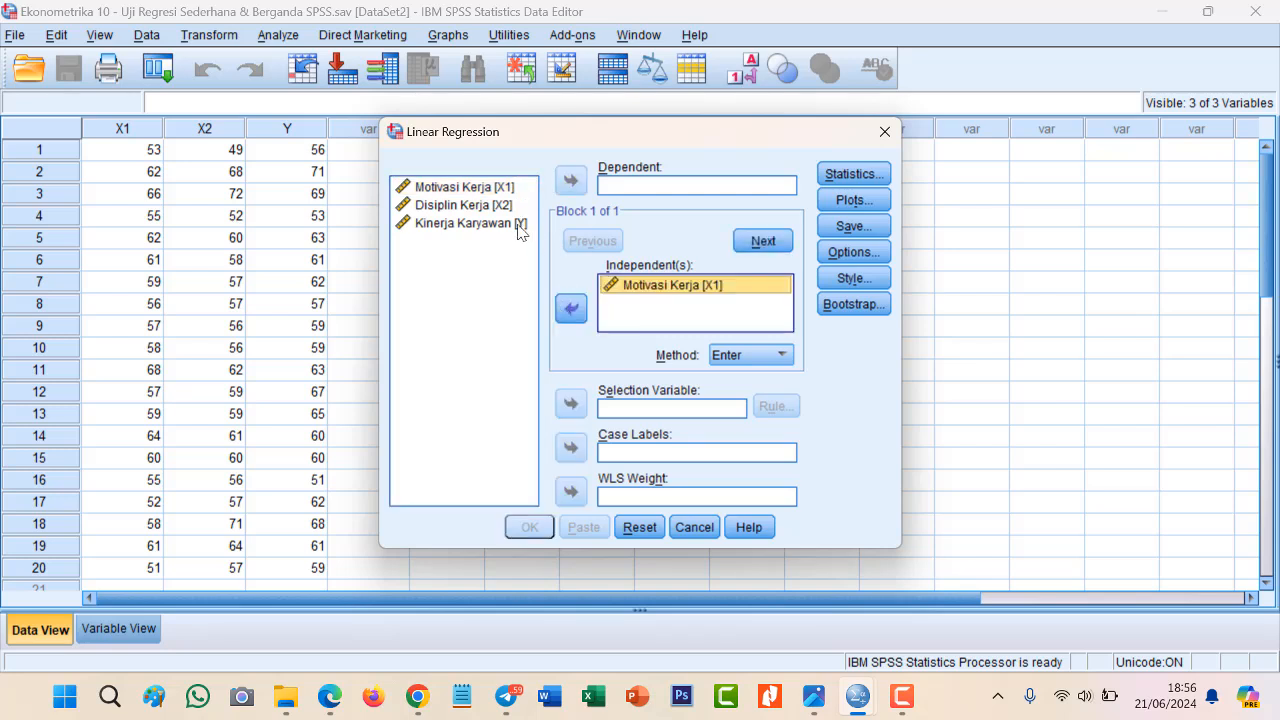
{"action": "left_click", "coordinate": [523, 226]}
{"action": "left_click", "coordinate": [571, 182]}
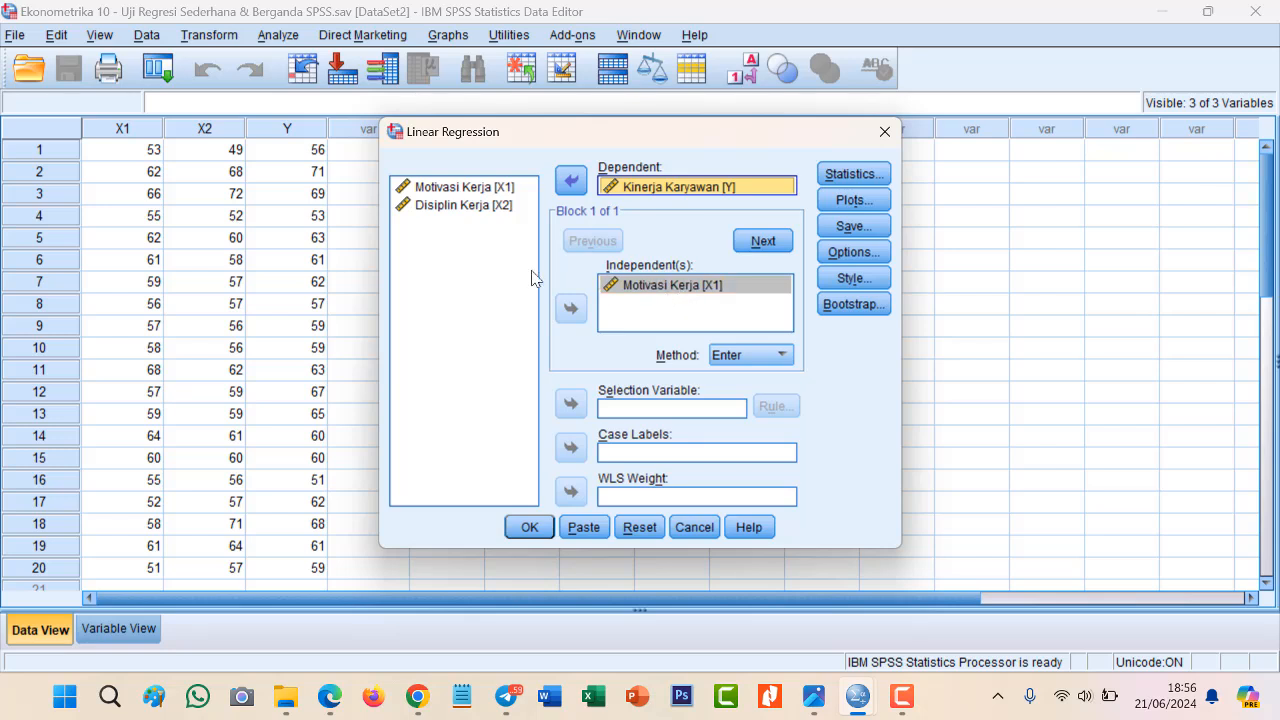
Step: Add Disiplin Kerja [X2] as a second independent variable and run the regression
{"action": "left_click", "coordinate": [474, 205]}
{"action": "left_click", "coordinate": [572, 309]}
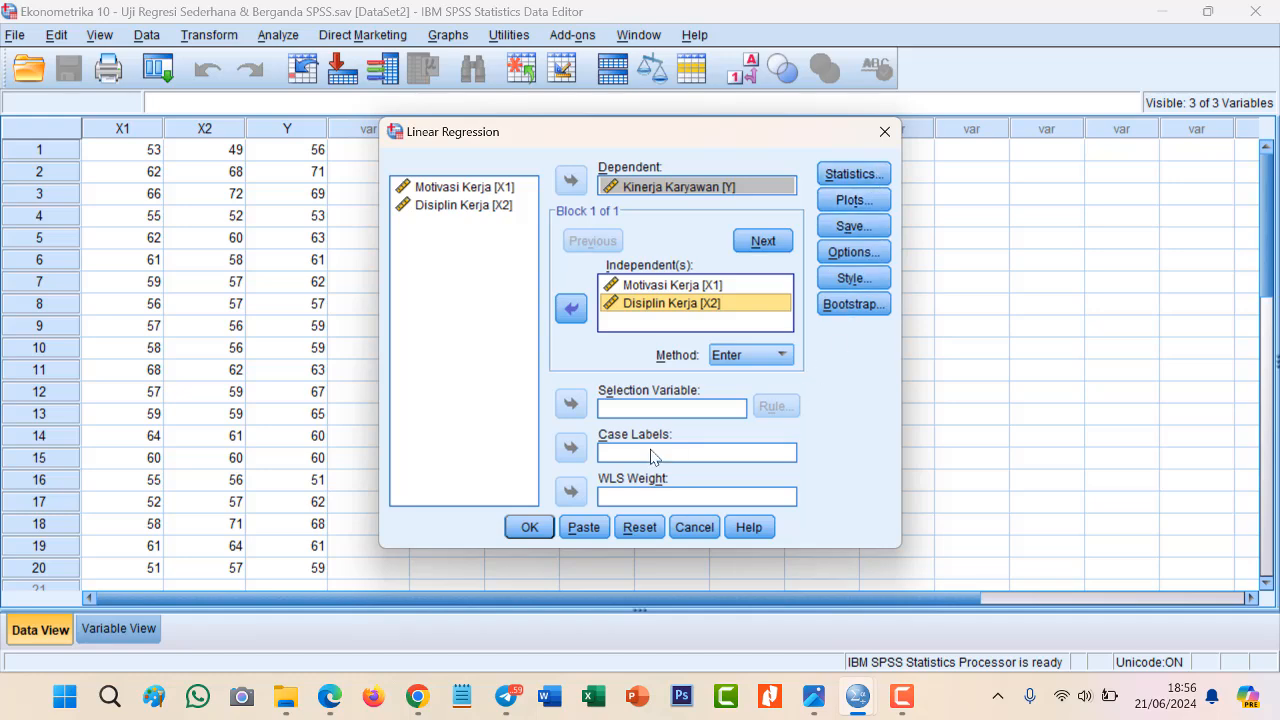
{"action": "left_click", "coordinate": [530, 527]}
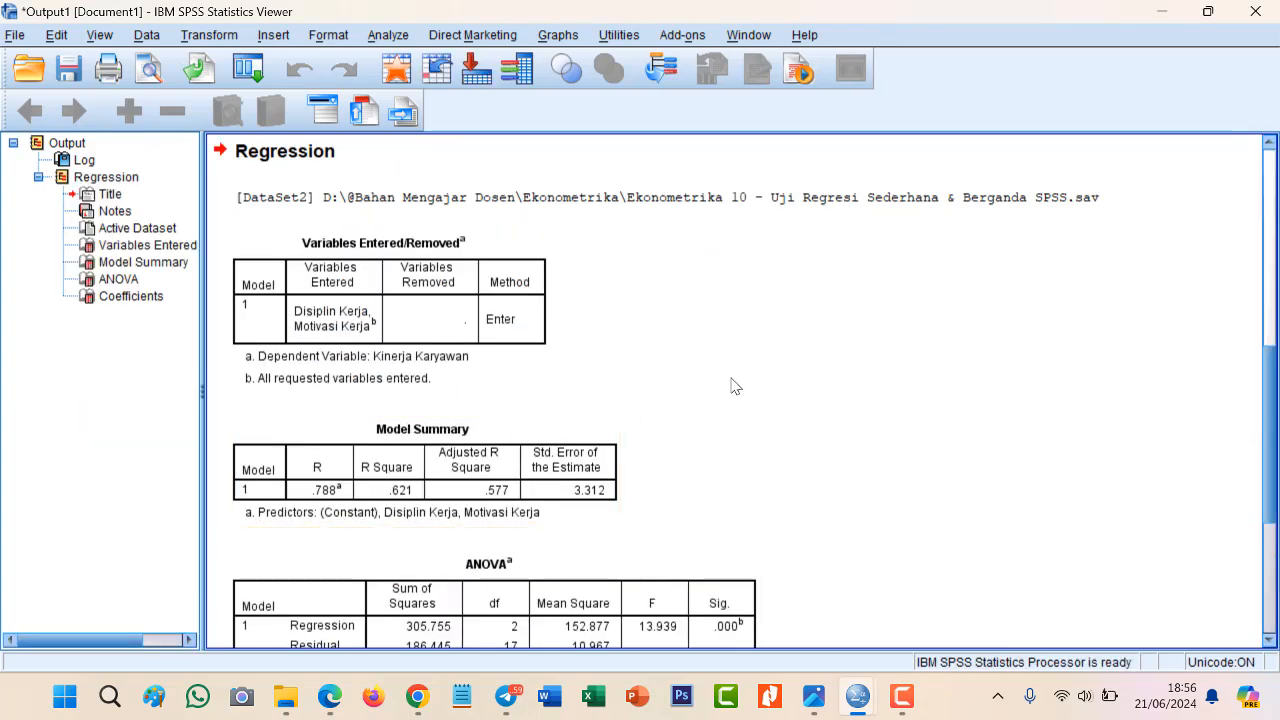
Step: Read through the regression output from the Variables Entered/Removed table to the Coefficients table
{"action": "scroll", "coordinate": [740, 390], "scroll_direction": "down", "scroll_amount": 2}
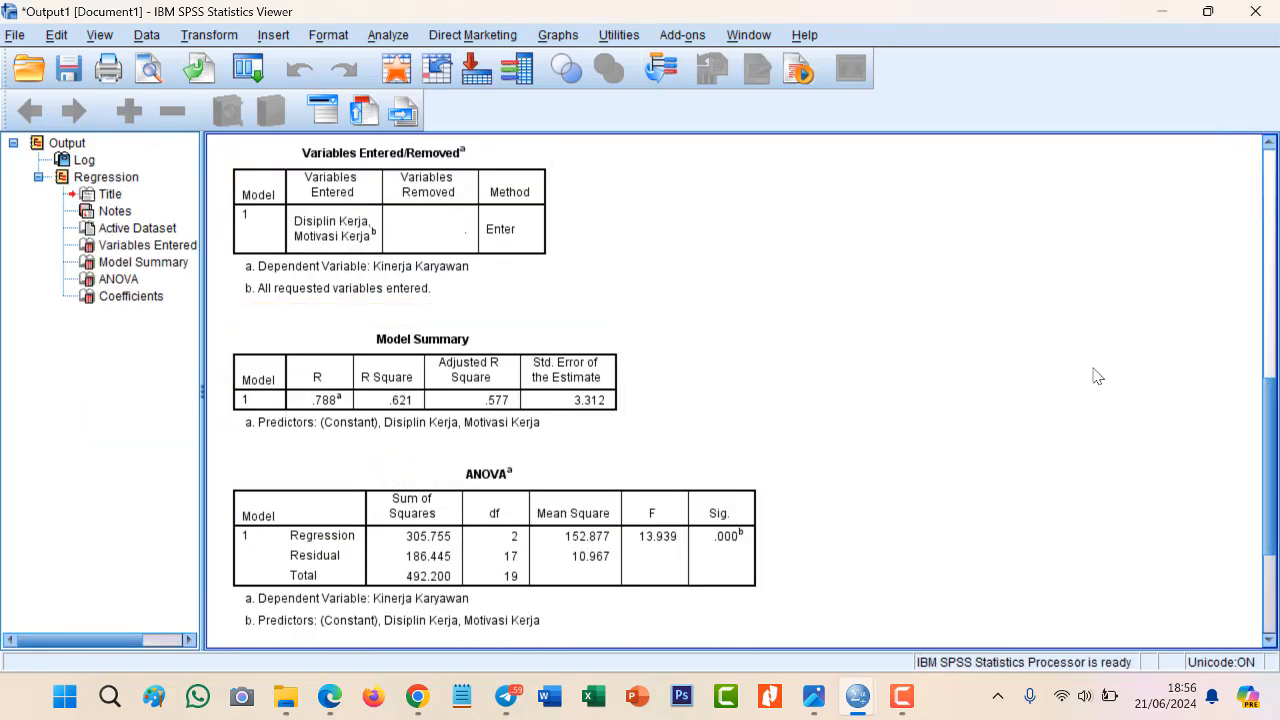
{"action": "left_click_drag", "start_coordinate": [1266, 404], "coordinate": [1248, 380]}
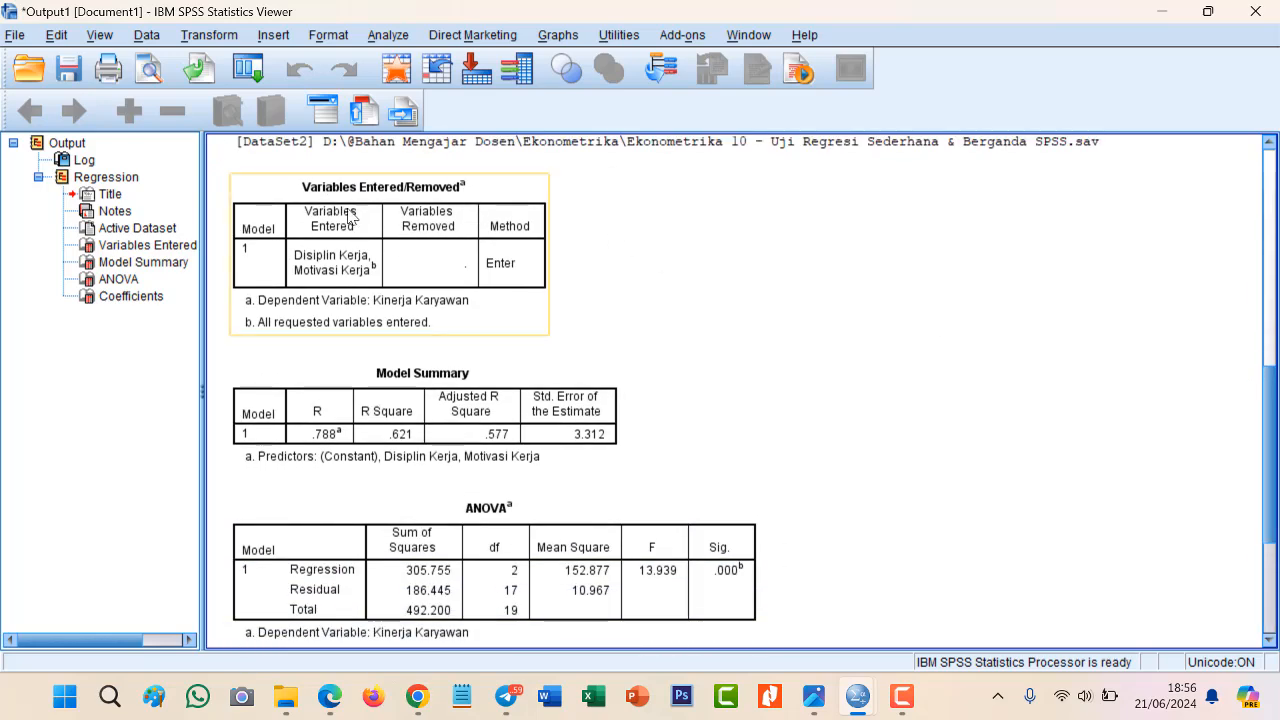
{"action": "left_click_drag", "start_coordinate": [1268, 412], "coordinate": [1276, 507]}
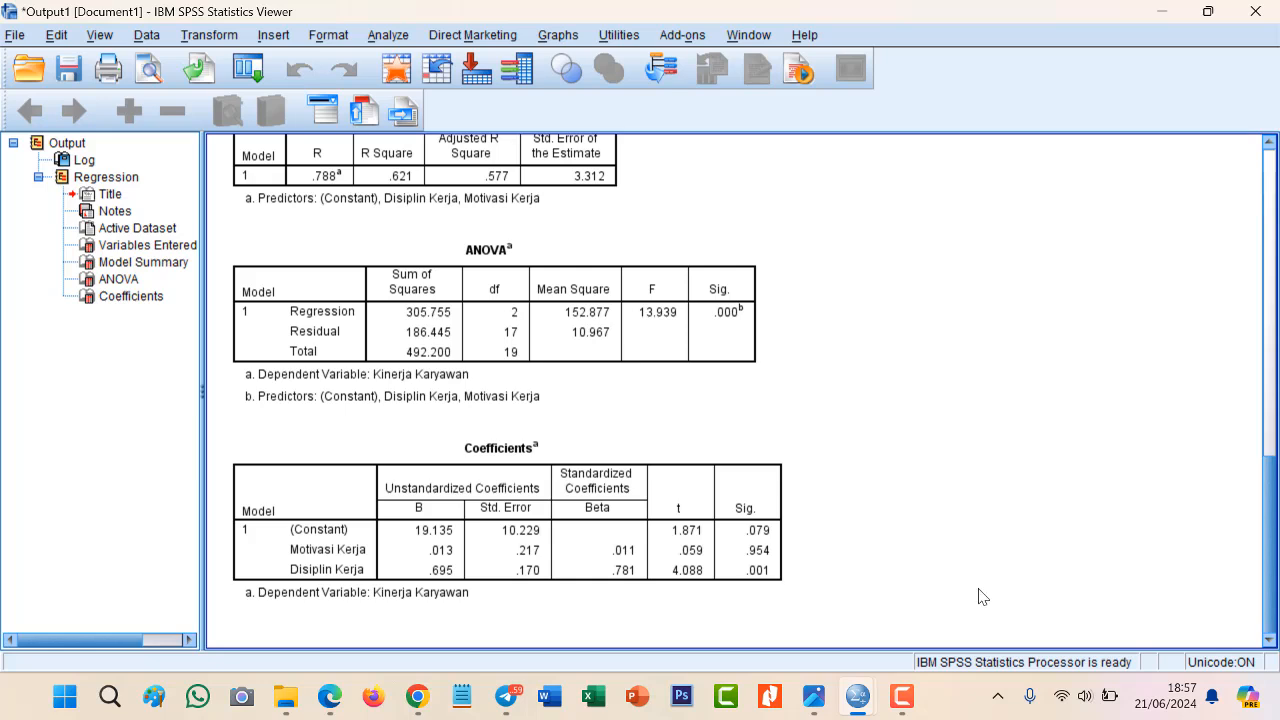
{"action": "left_click", "coordinate": [924, 598]}
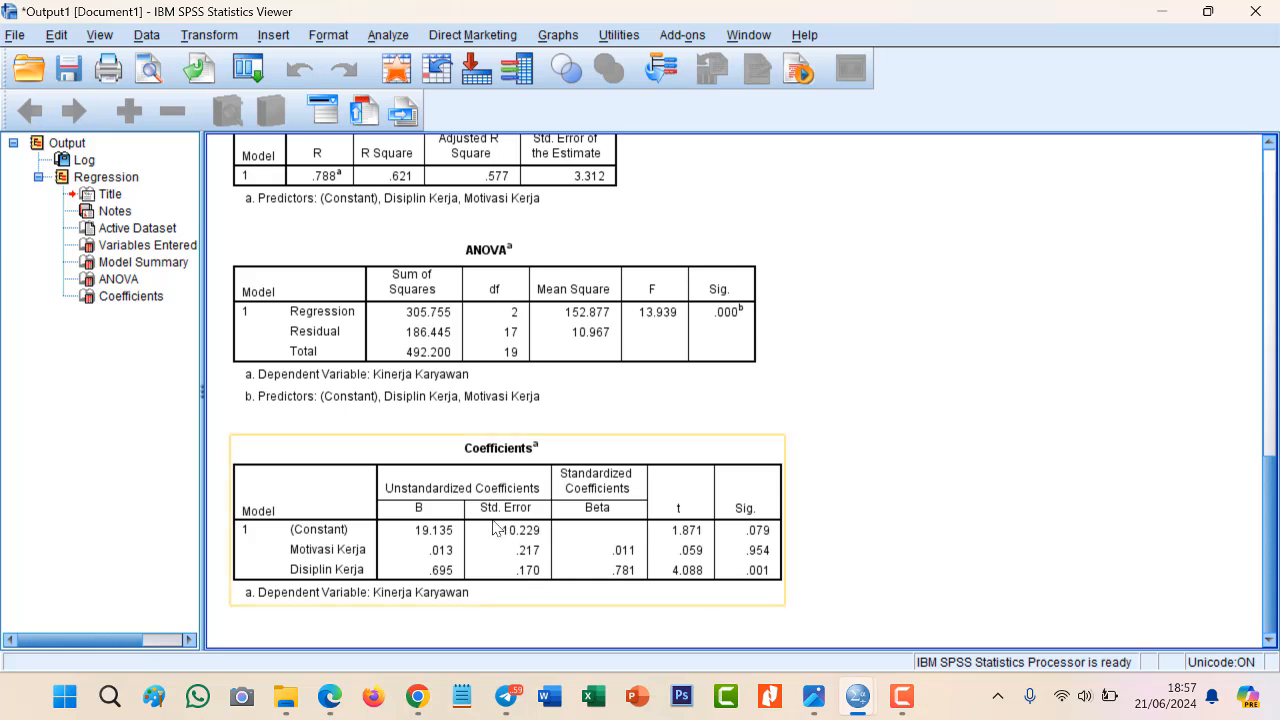
Step: Examine the t and Sig. values of Motivasi Kerja and Disiplin Kerja in the Coefficients table
{"action": "left_click", "coordinate": [493, 527]}
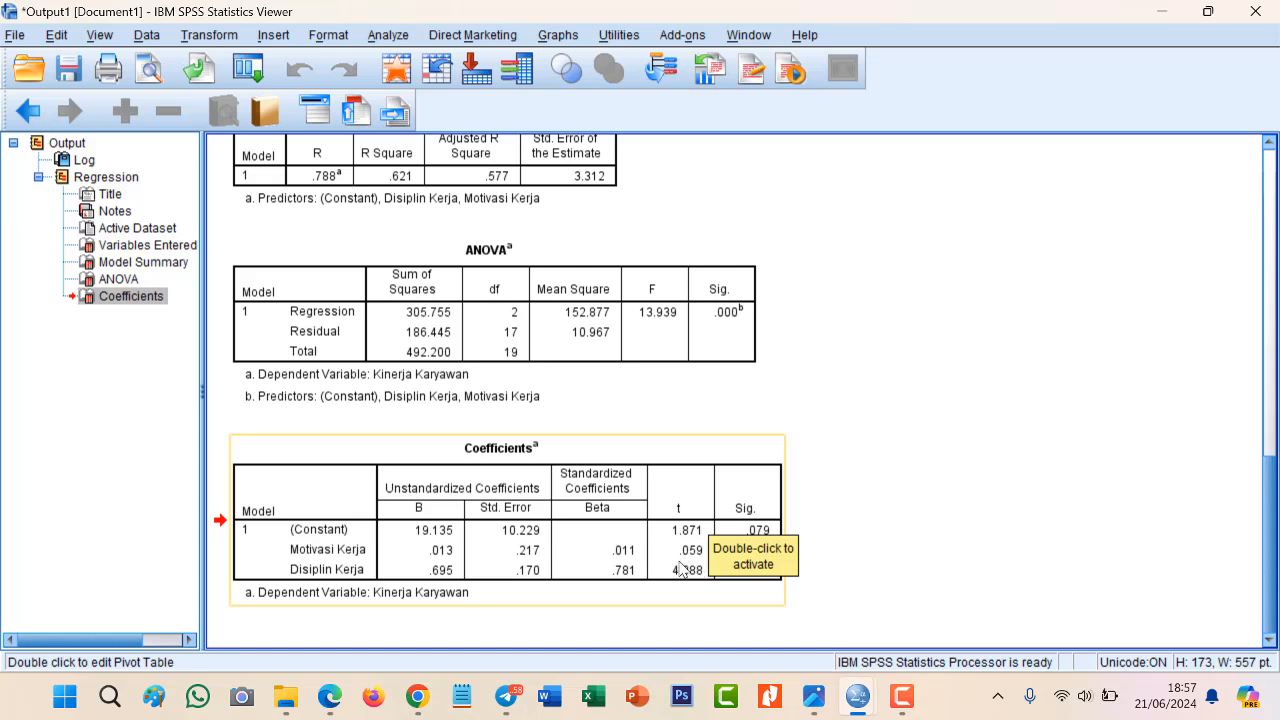
{"action": "left_click", "coordinate": [1099, 498]}
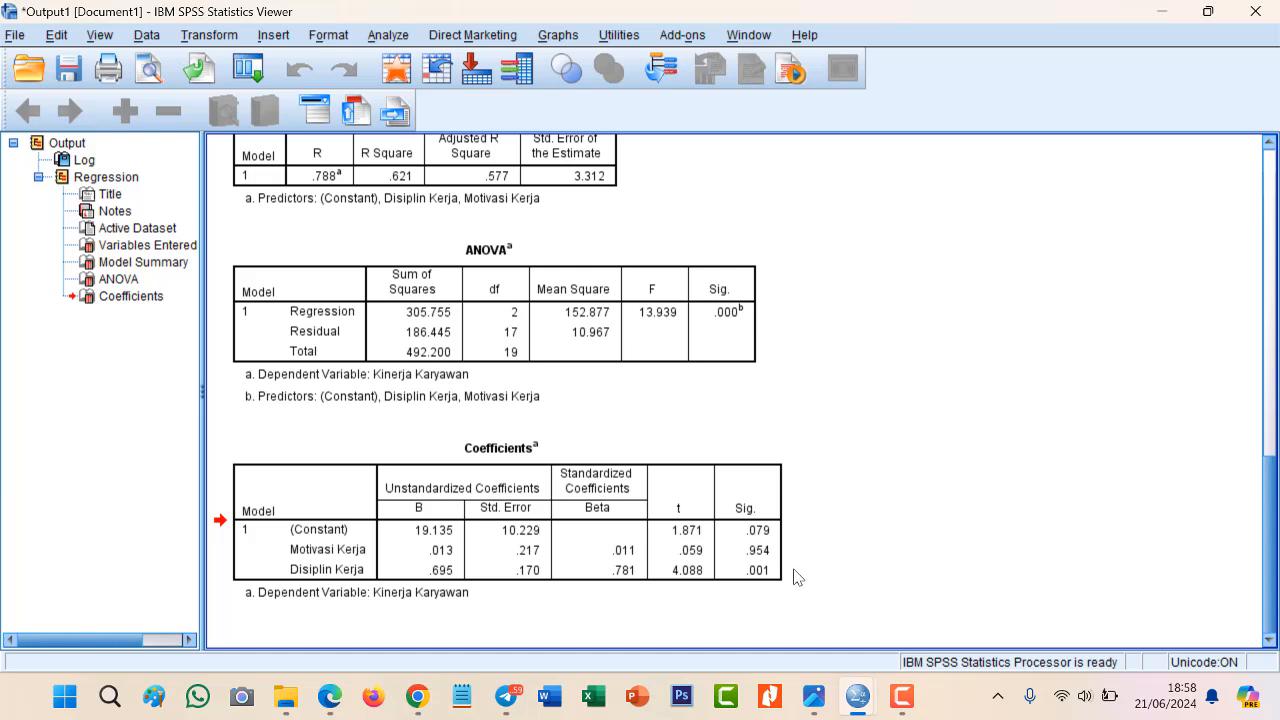
{"action": "left_click", "coordinate": [759, 603]}
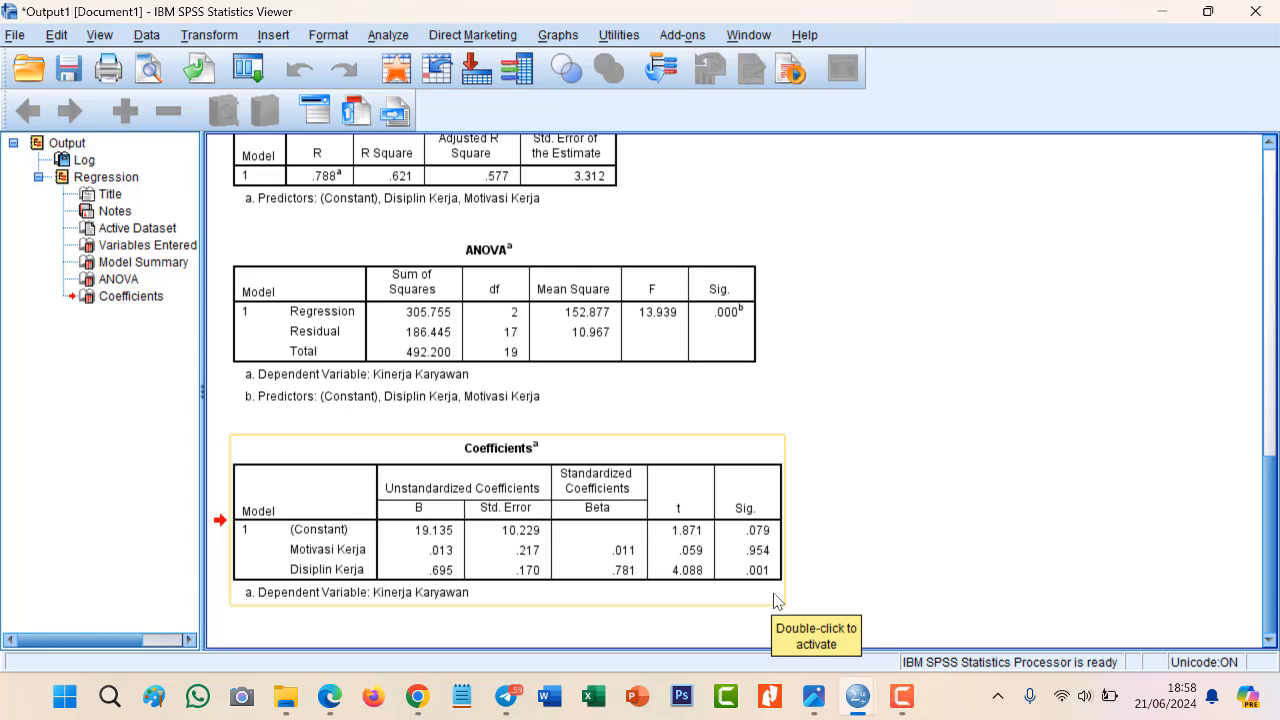
{"action": "left_click", "coordinate": [792, 592]}
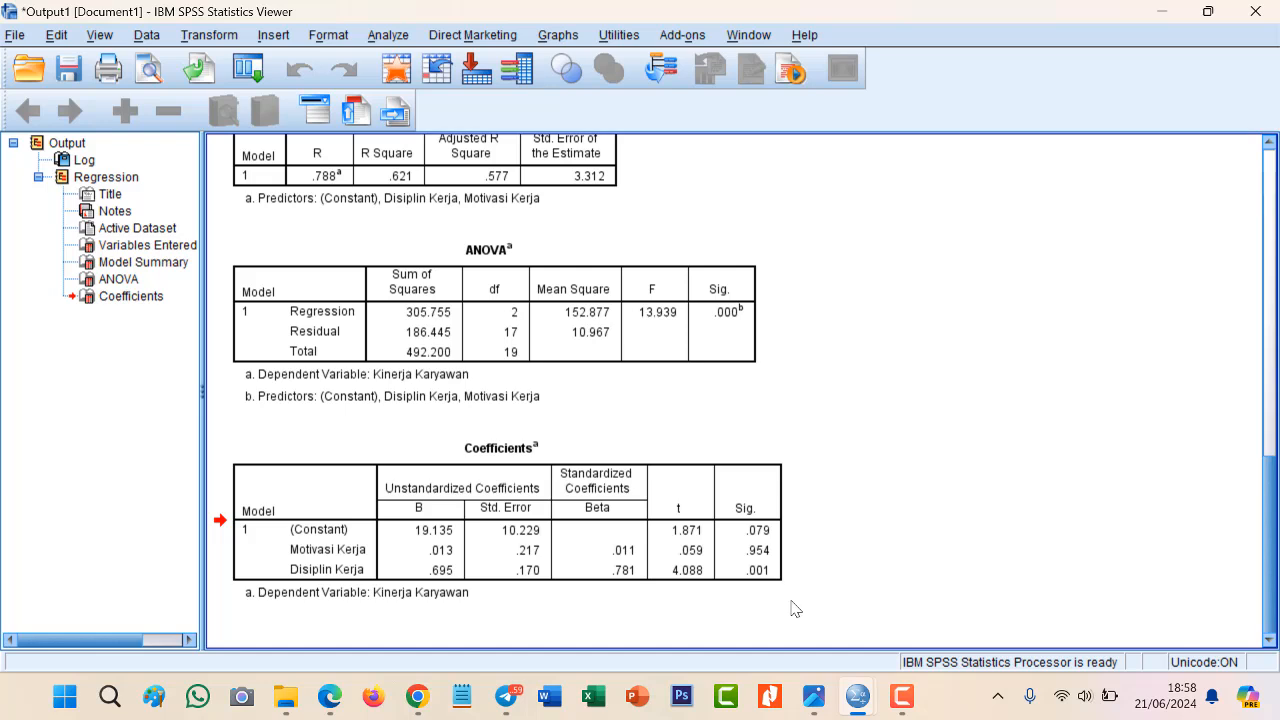
{"action": "left_click", "coordinate": [795, 598]}
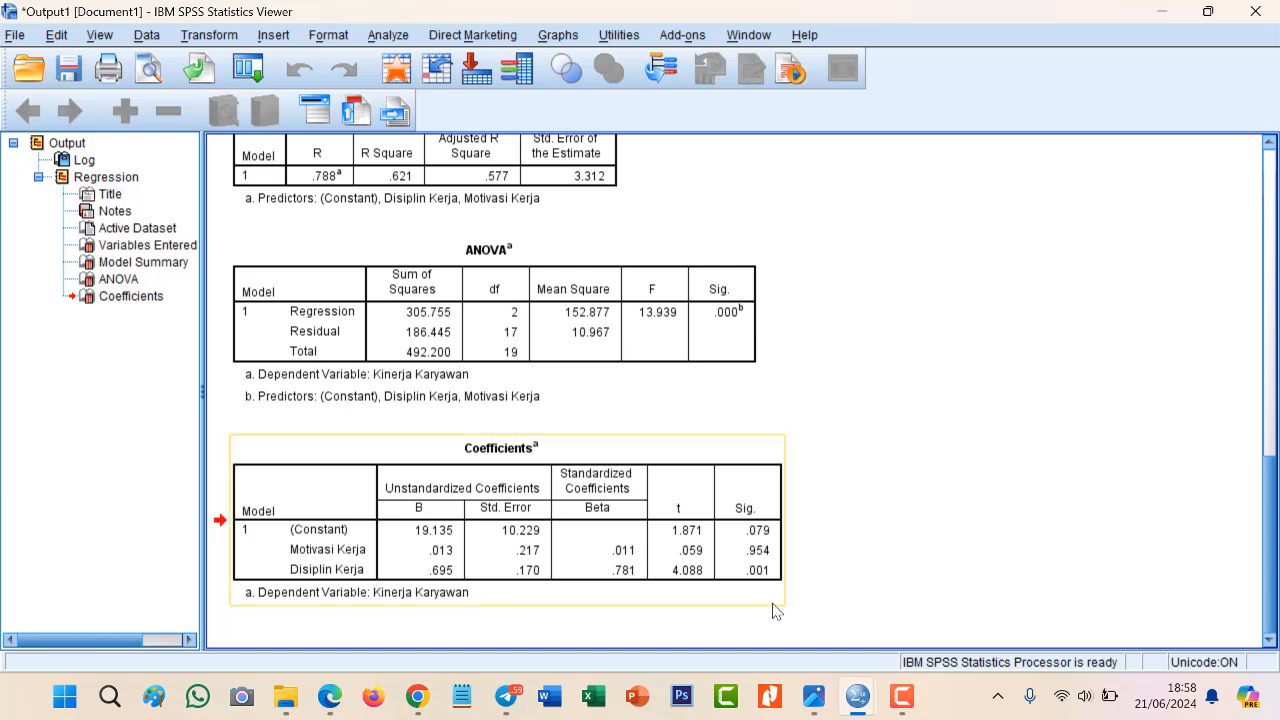
{"action": "left_click", "coordinate": [797, 566]}
{"action": "left_click", "coordinate": [768, 603]}
{"action": "left_click", "coordinate": [778, 612]}
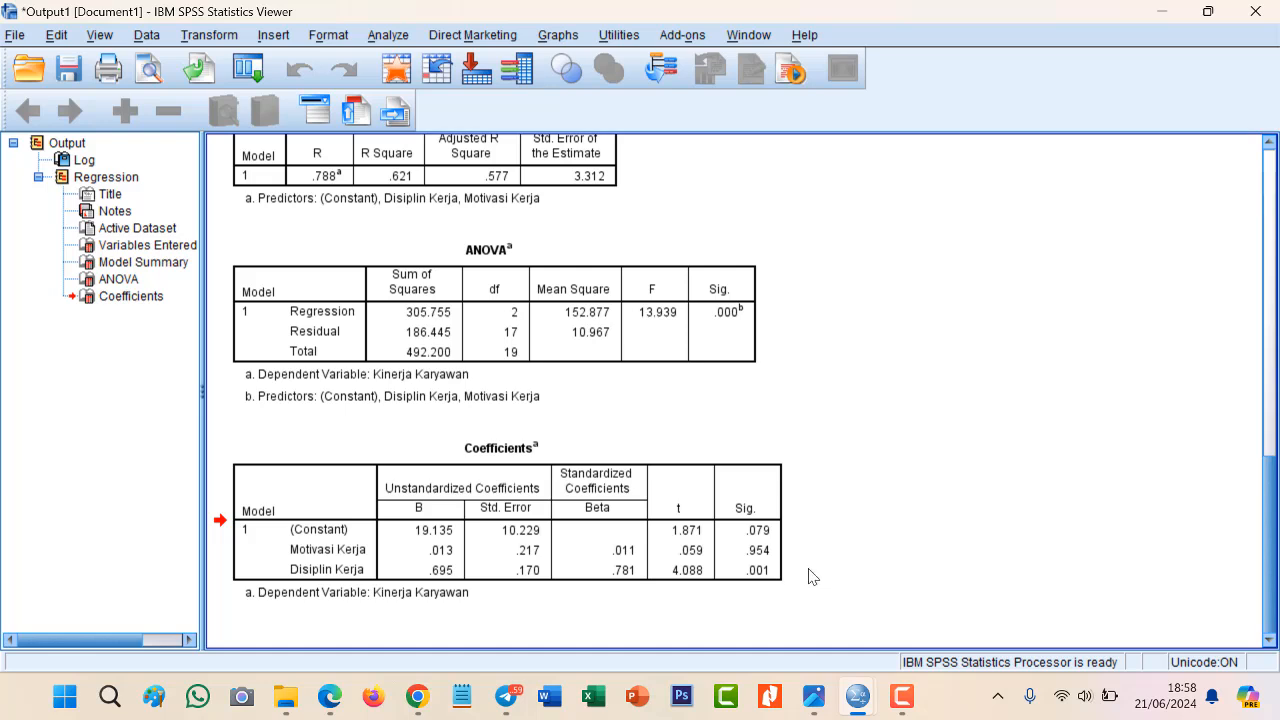
{"action": "left_click", "coordinate": [300, 578]}
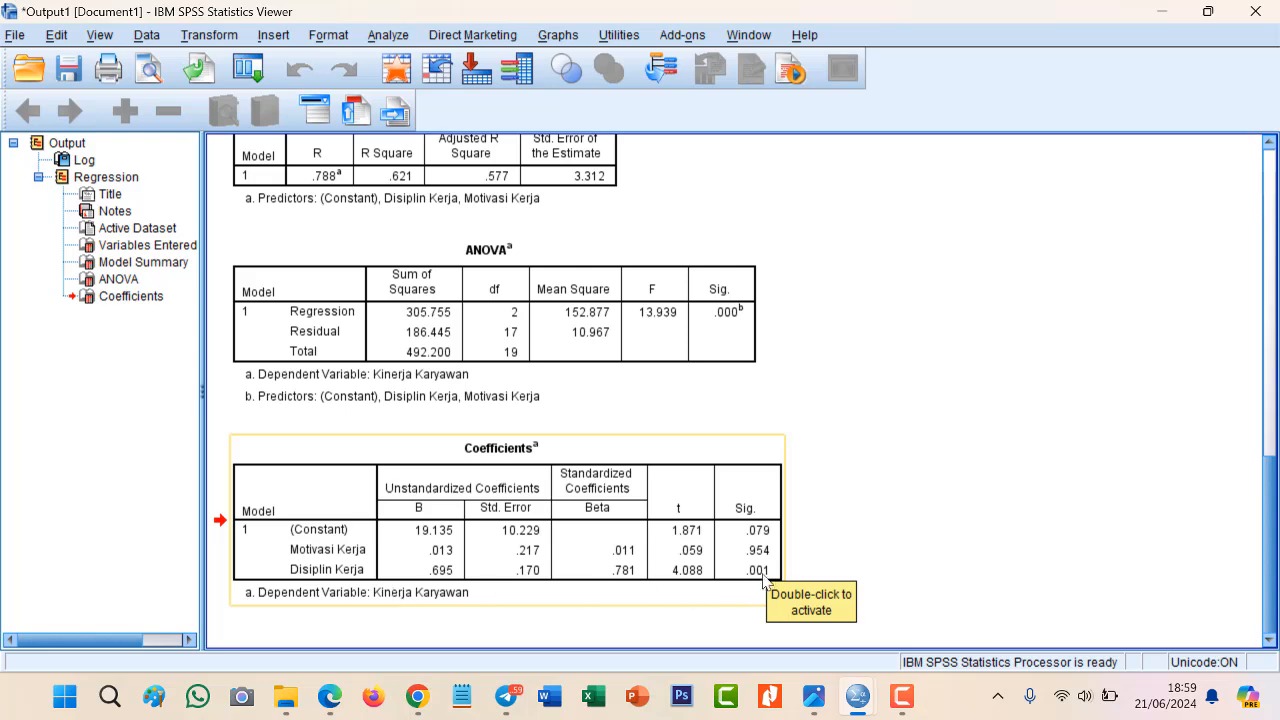
{"action": "left_click", "coordinate": [805, 570]}
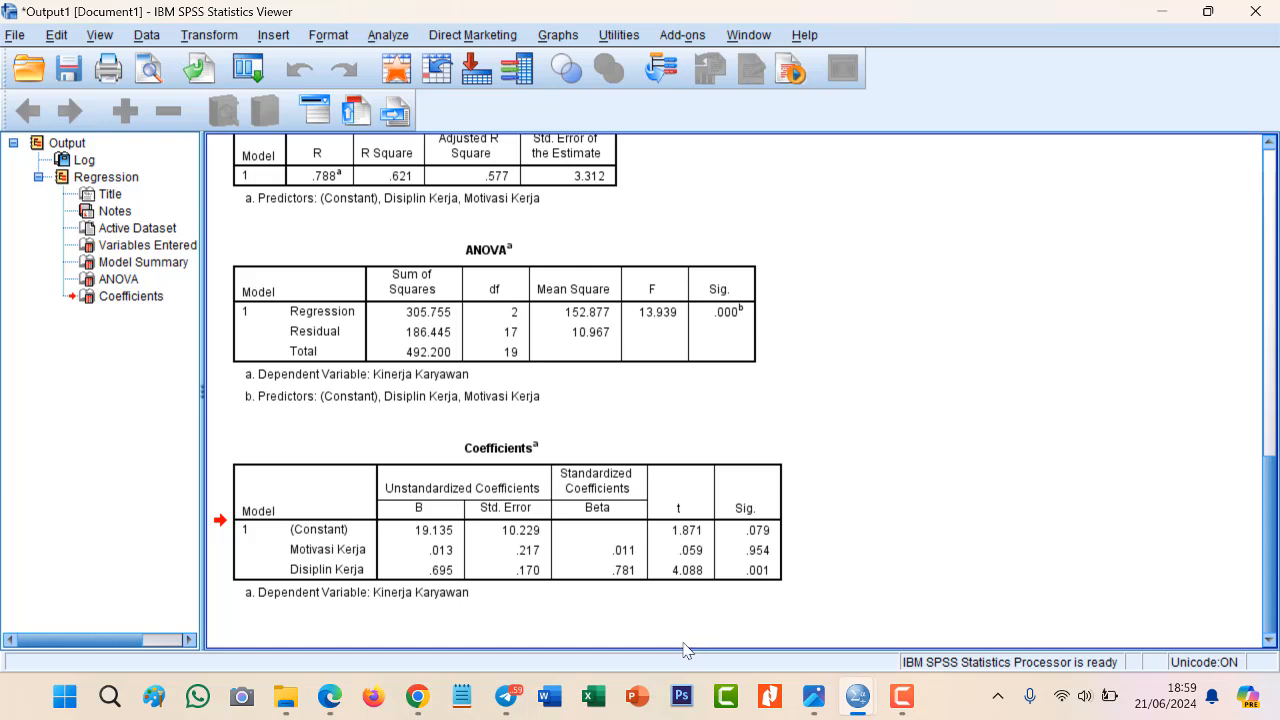
{"action": "left_click", "coordinate": [688, 590]}
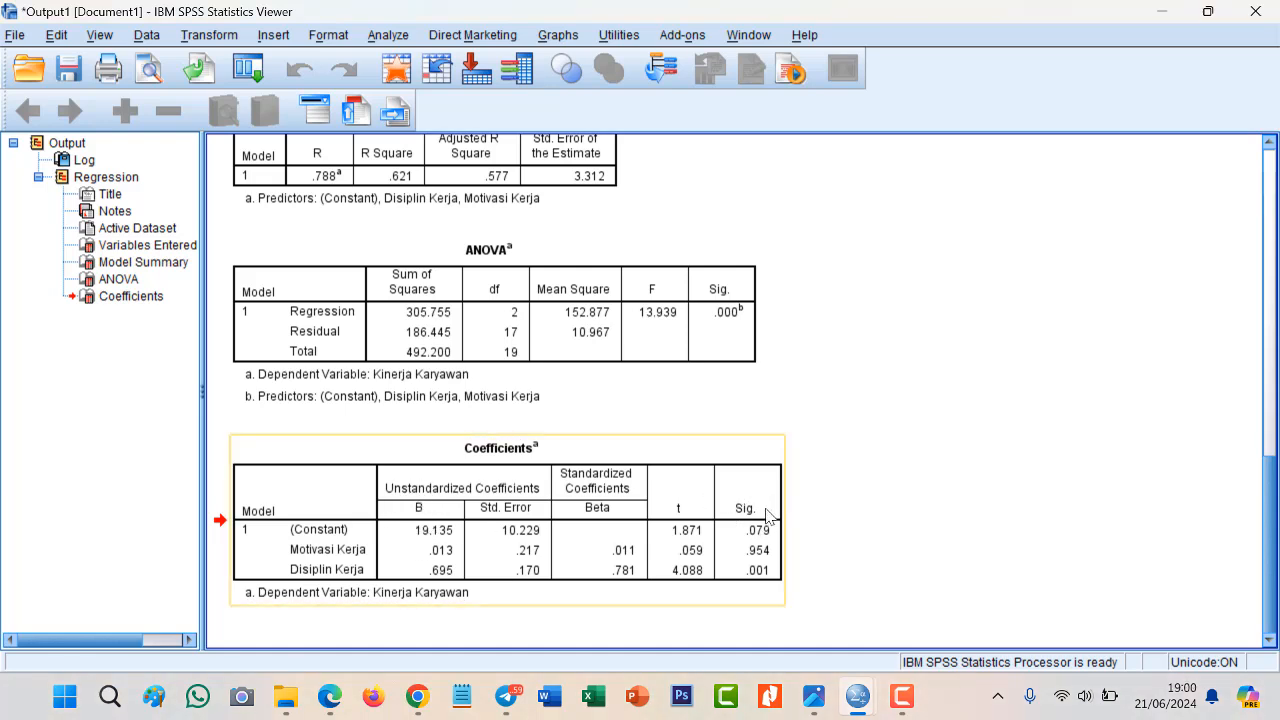
{"action": "left_click", "coordinate": [786, 544]}
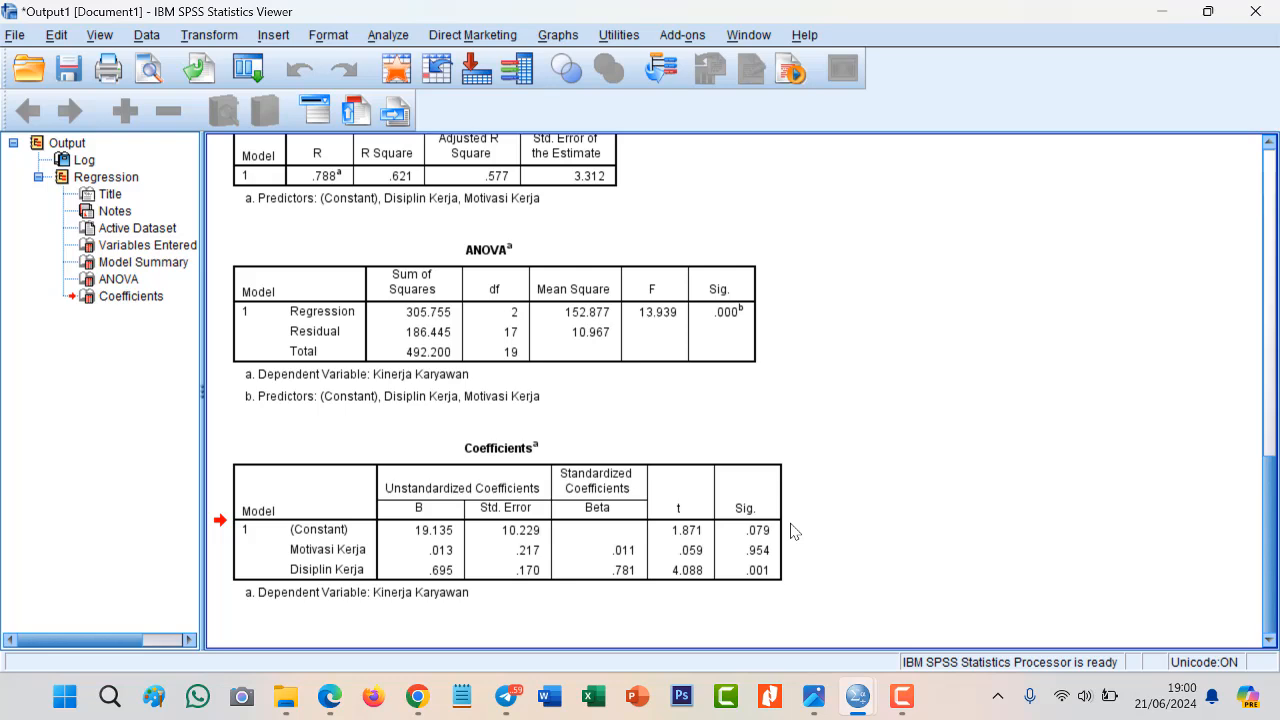
{"action": "left_click", "coordinate": [772, 533]}
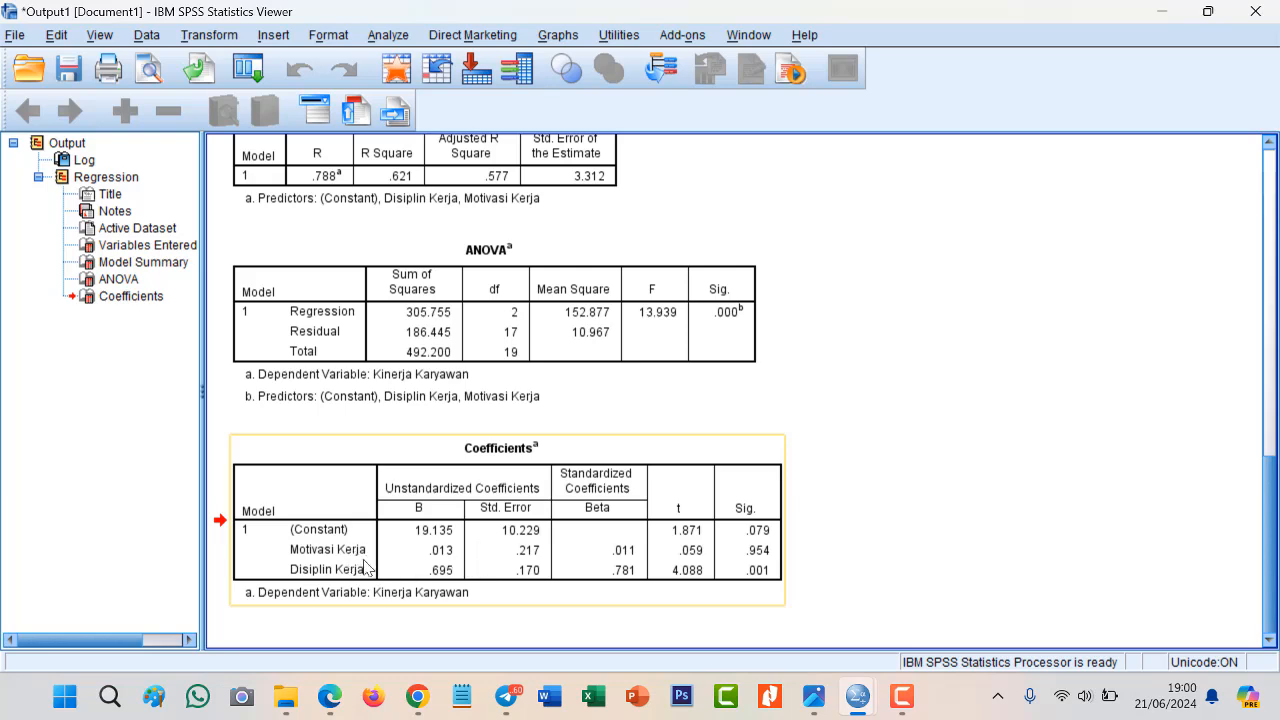
Step: Examine the unstandardized B coefficients of the constant, Motivasi Kerja and Disiplin Kerja for the regression equation
{"action": "left_click", "coordinate": [376, 632]}
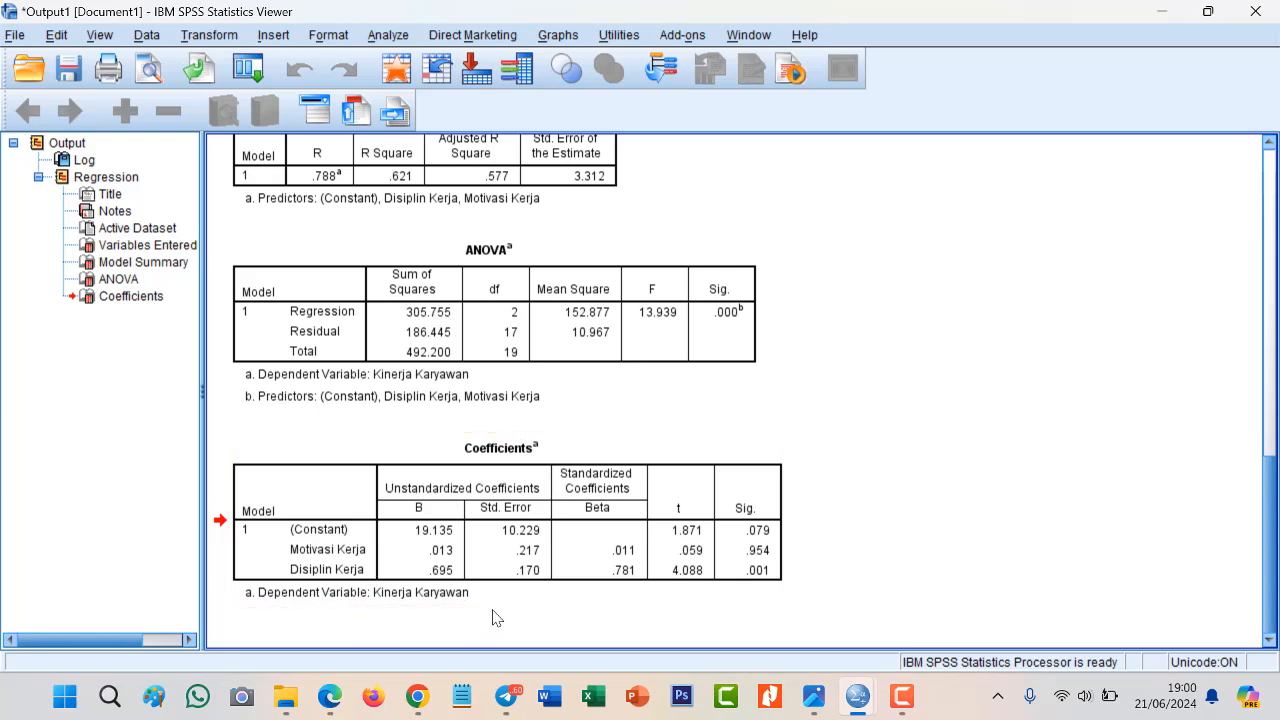
{"action": "left_click", "coordinate": [455, 624]}
{"action": "left_click", "coordinate": [446, 620]}
{"action": "left_click", "coordinate": [448, 602]}
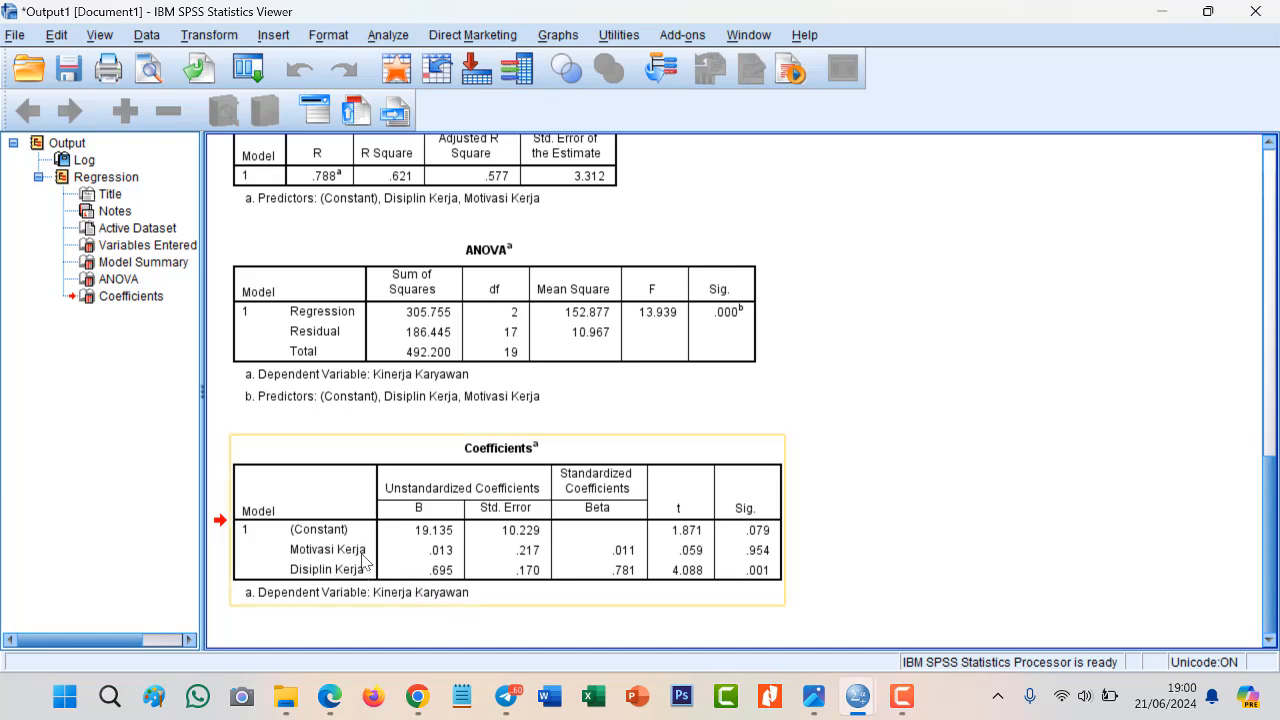
{"action": "left_click", "coordinate": [420, 615]}
{"action": "left_click", "coordinate": [497, 605]}
{"action": "left_click", "coordinate": [474, 616]}
{"action": "left_click", "coordinate": [415, 585]}
{"action": "left_click", "coordinate": [421, 615]}
{"action": "left_click", "coordinate": [432, 598]}
{"action": "left_click", "coordinate": [449, 610]}
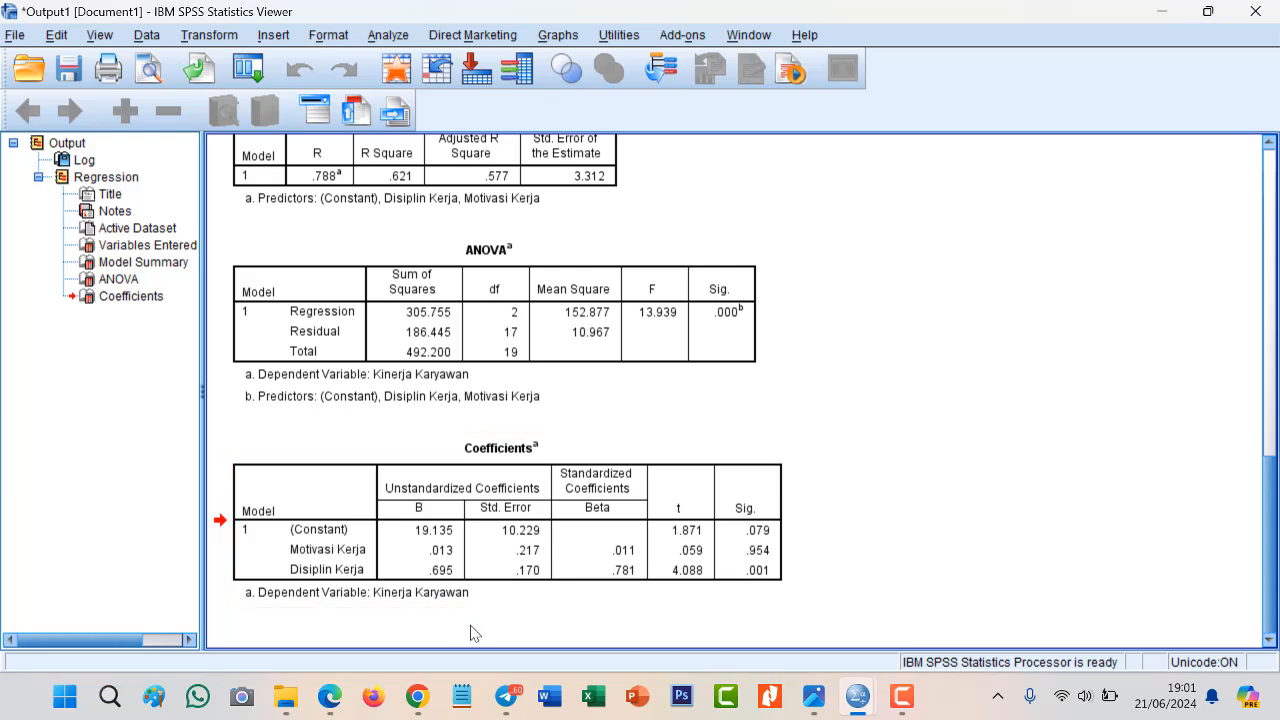
{"action": "left_click", "coordinate": [451, 588]}
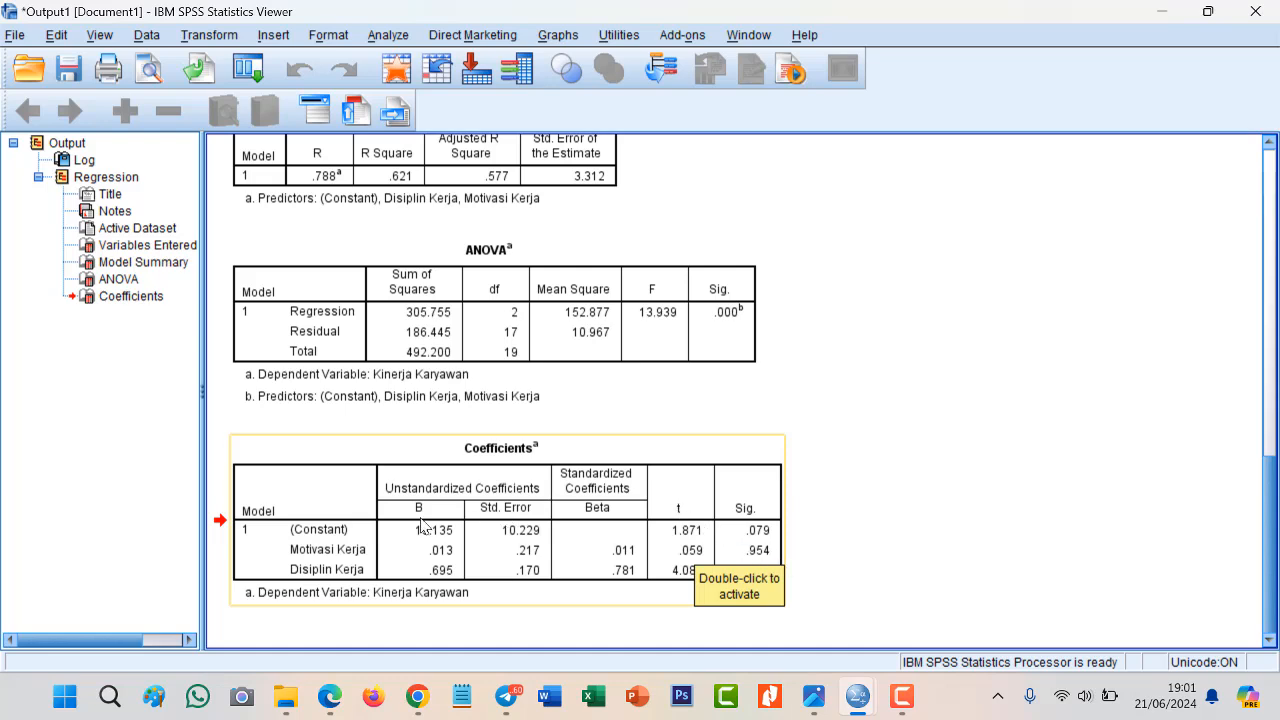
{"action": "left_click", "coordinate": [797, 550]}
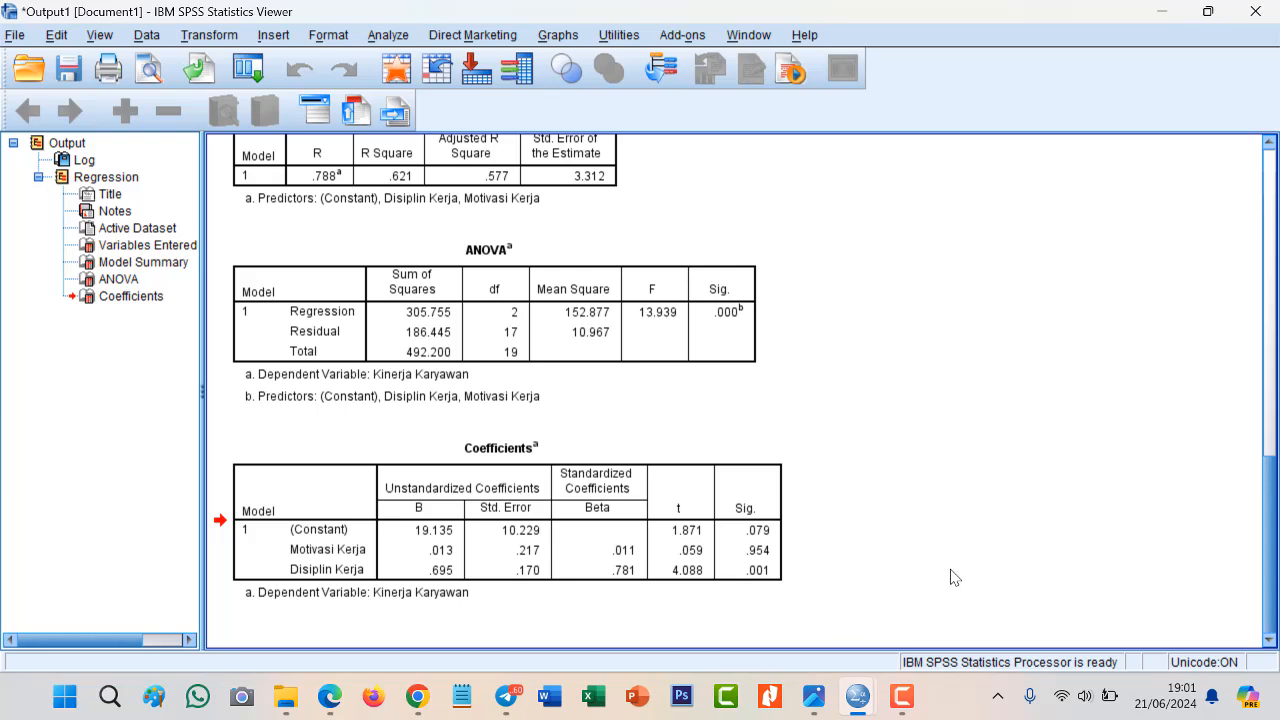
{"action": "left_click", "coordinate": [333, 600]}
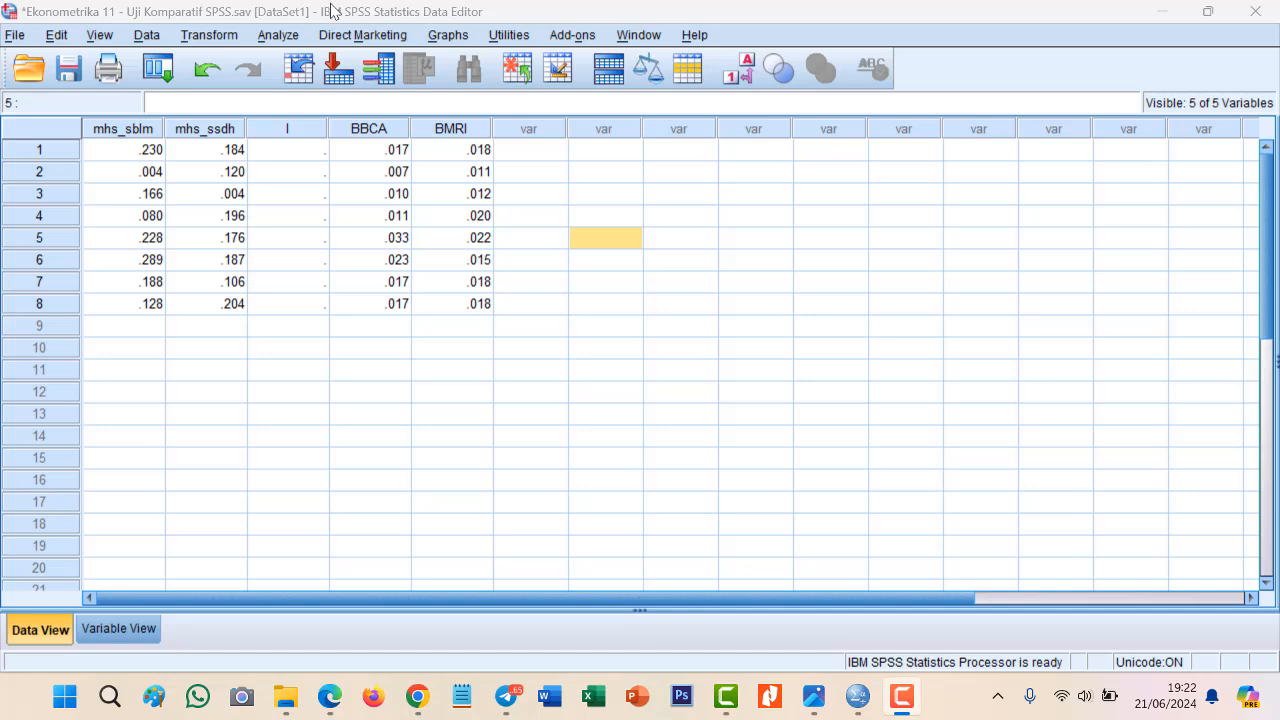
Step: Run a Paired-Samples T Test pairing Mahasiswa Sebelum Pelatihan with Mahasiswa Sesudah Pelatihan
{"action": "left_click", "coordinate": [280, 35]}
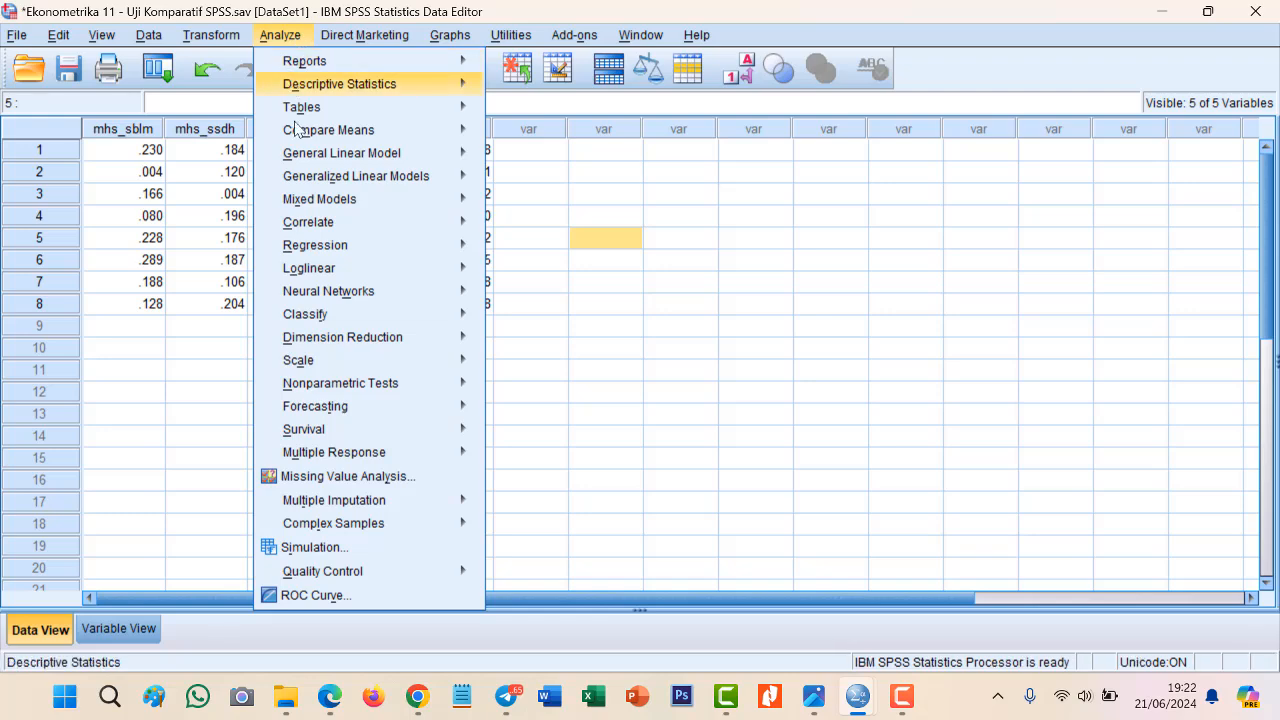
{"action": "mouse_move", "coordinate": [350, 390]}
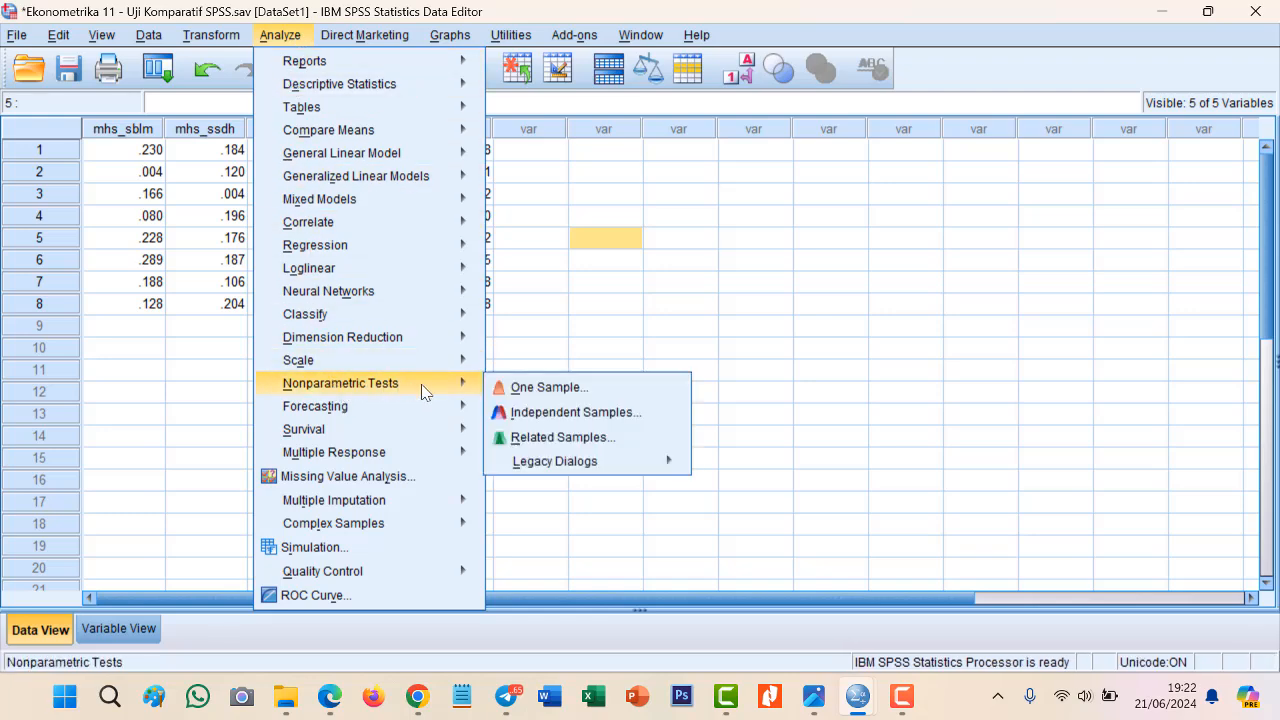
{"action": "mouse_move", "coordinate": [365, 35]}
{"action": "mouse_move", "coordinate": [280, 35]}
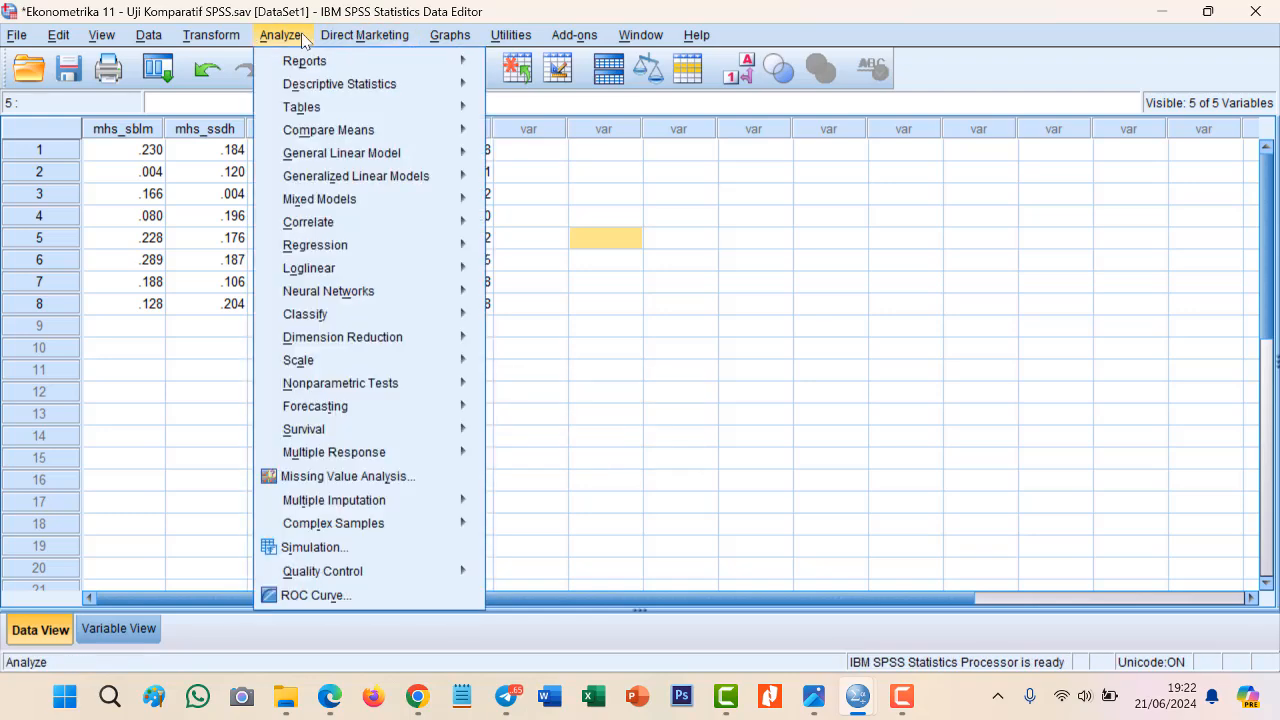
{"action": "mouse_move", "coordinate": [390, 134]}
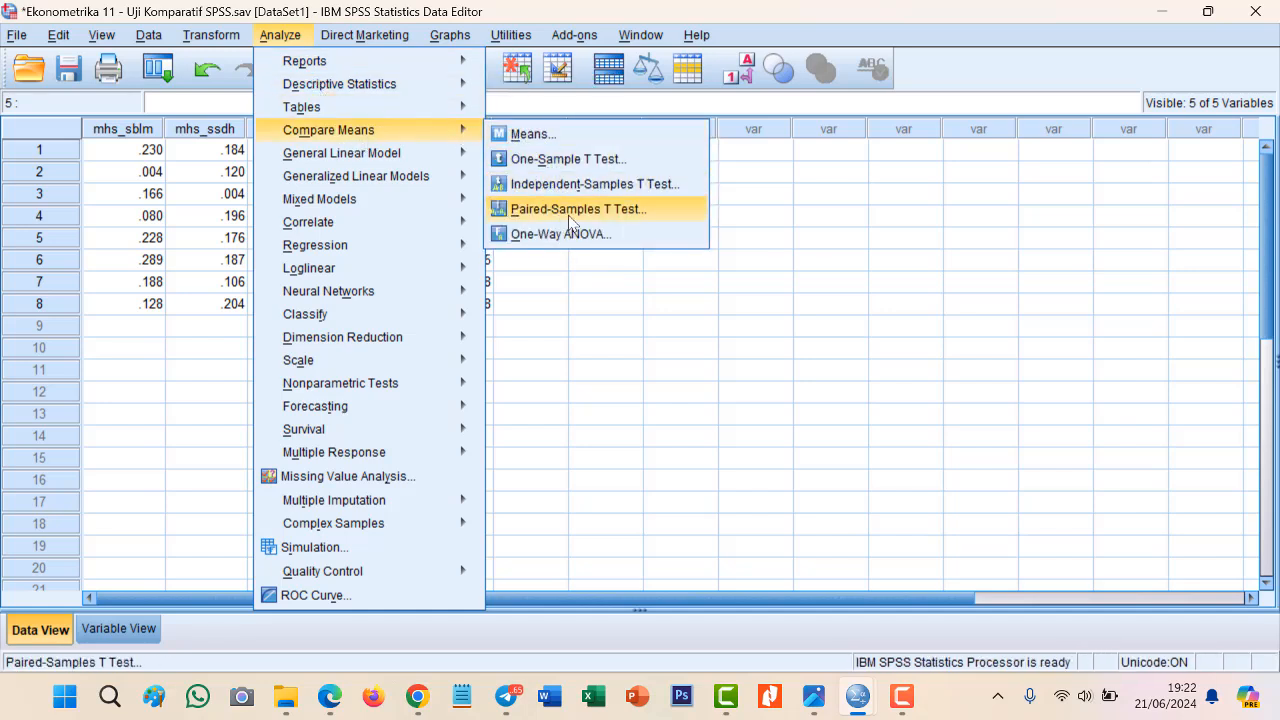
{"action": "left_click", "coordinate": [643, 206]}
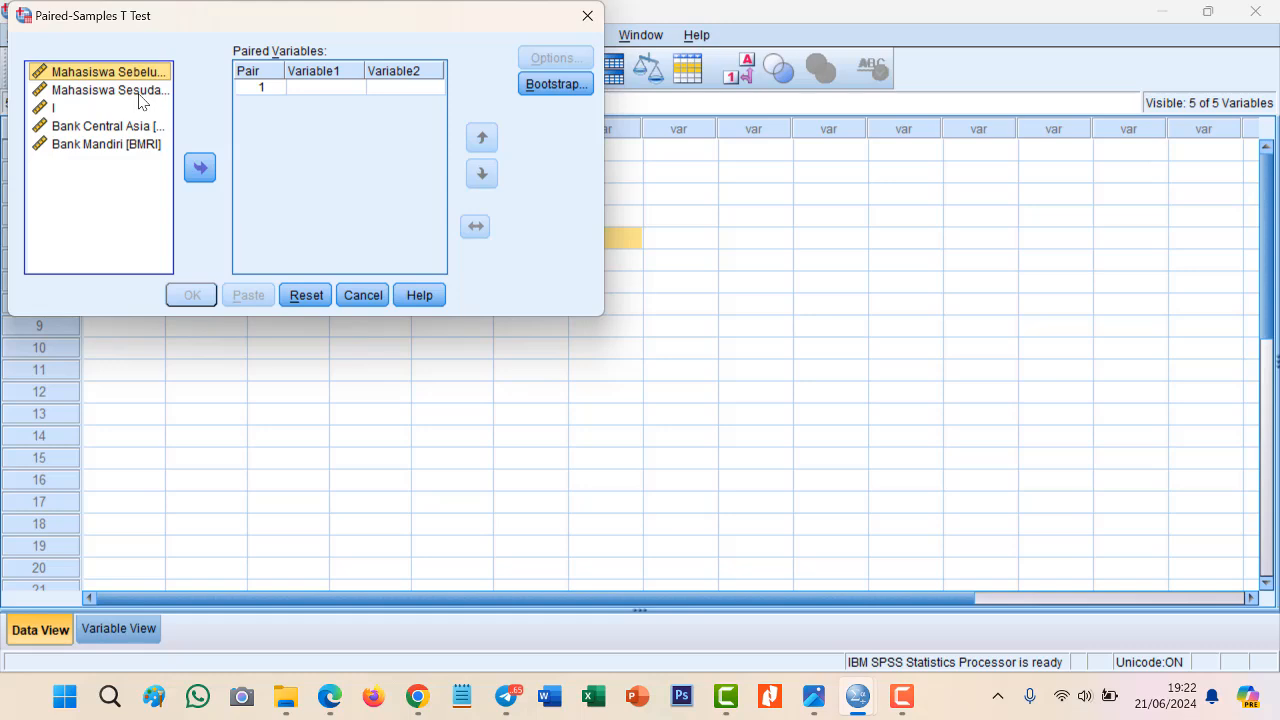
{"action": "left_click", "coordinate": [141, 92], "text": "ctrl"}
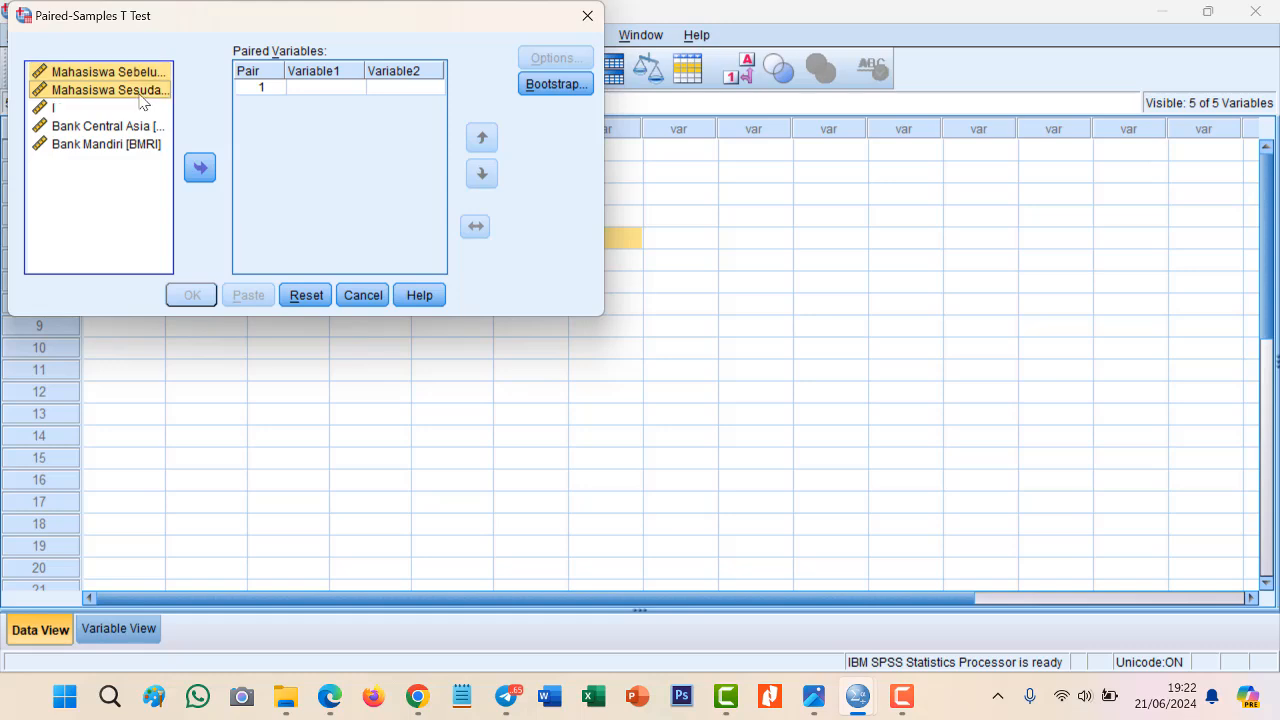
{"action": "left_click", "coordinate": [200, 169]}
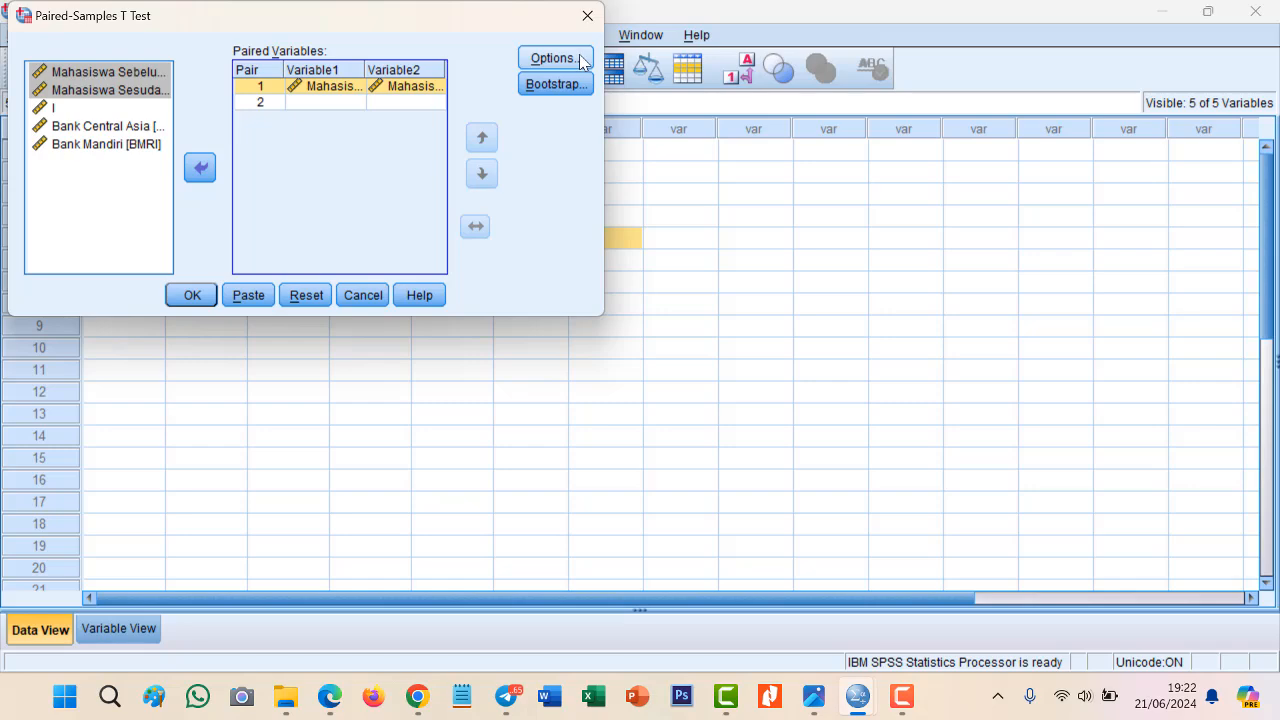
{"action": "left_click", "coordinate": [206, 298]}
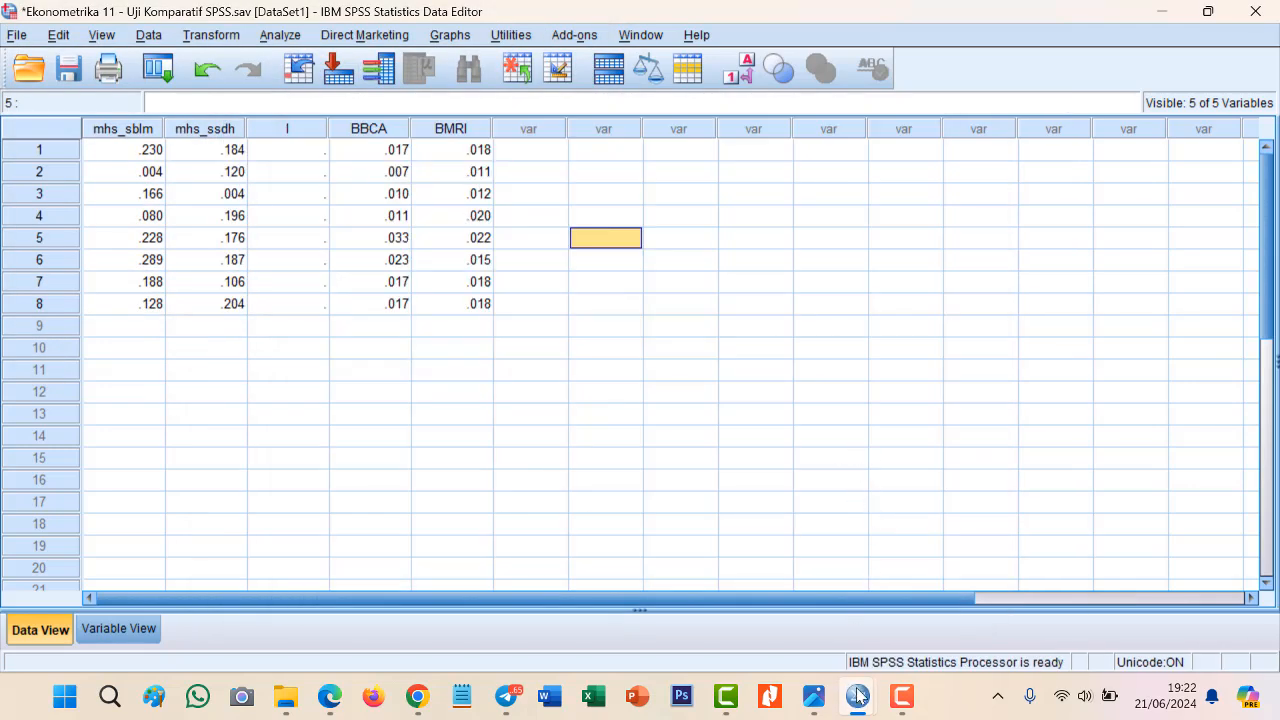
Step: Open the Output1 viewer and examine the paired samples statistics, correlations and test tables of the T-Test
{"action": "mouse_move", "coordinate": [858, 696]}
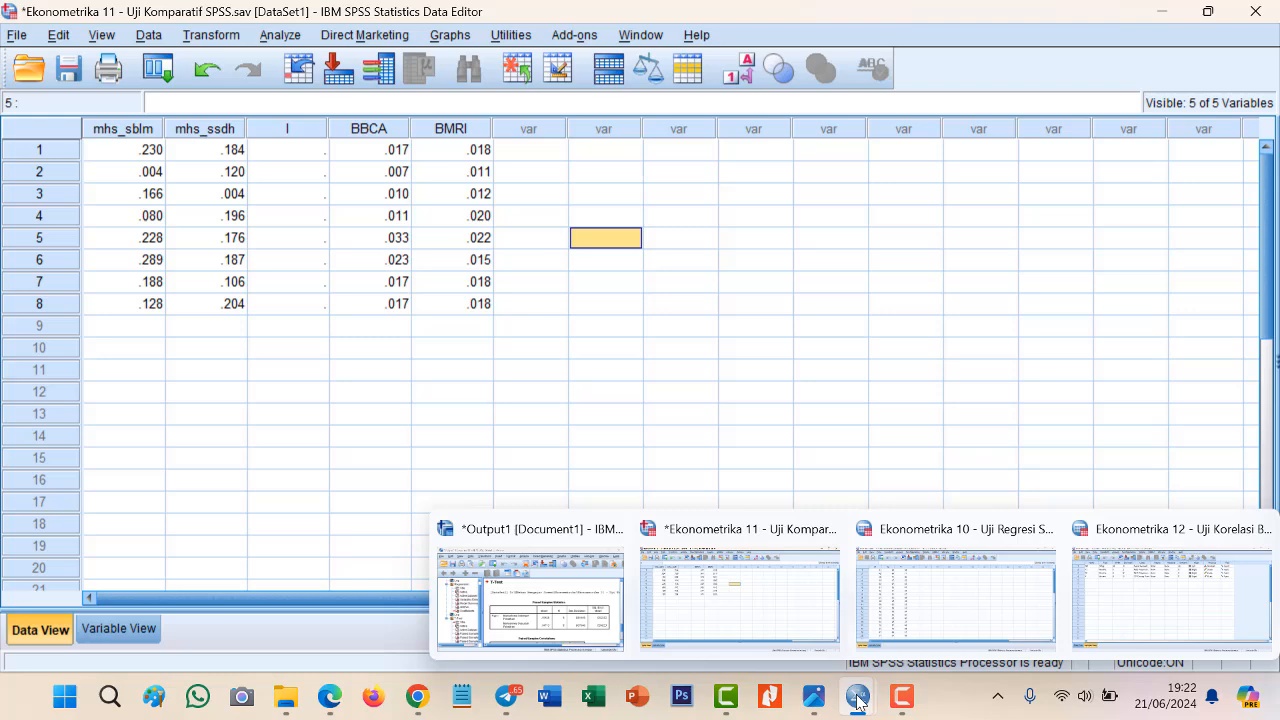
{"action": "left_click", "coordinate": [560, 585]}
{"action": "double_click", "coordinate": [1000, 106]}
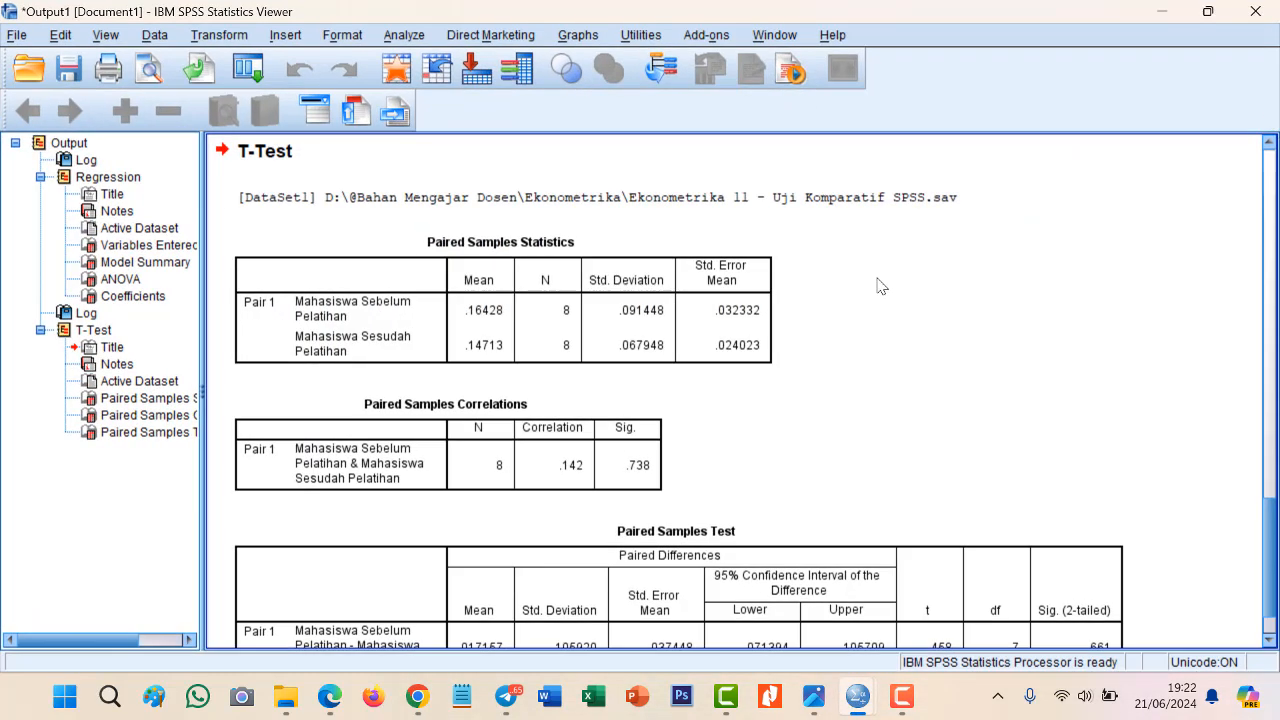
{"action": "scroll", "coordinate": [848, 305], "scroll_direction": "down", "scroll_amount": 1}
{"action": "left_click", "coordinate": [660, 200]}
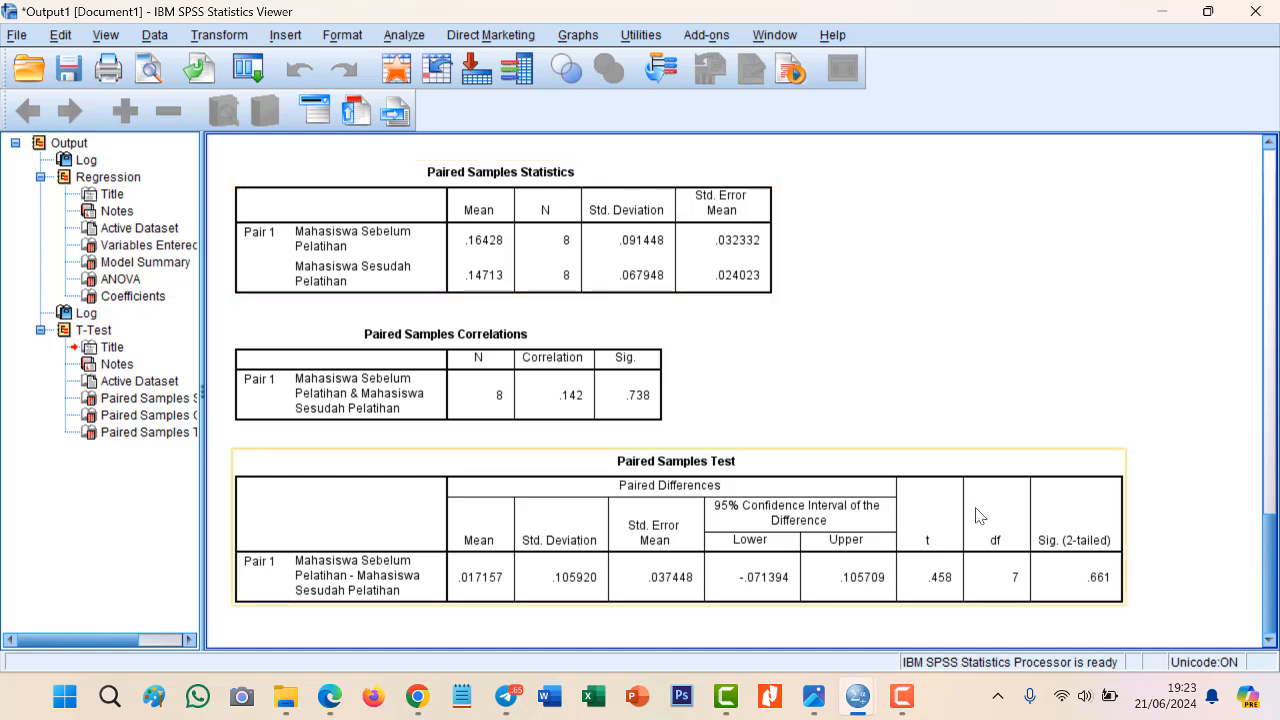
{"action": "left_click", "coordinate": [768, 548]}
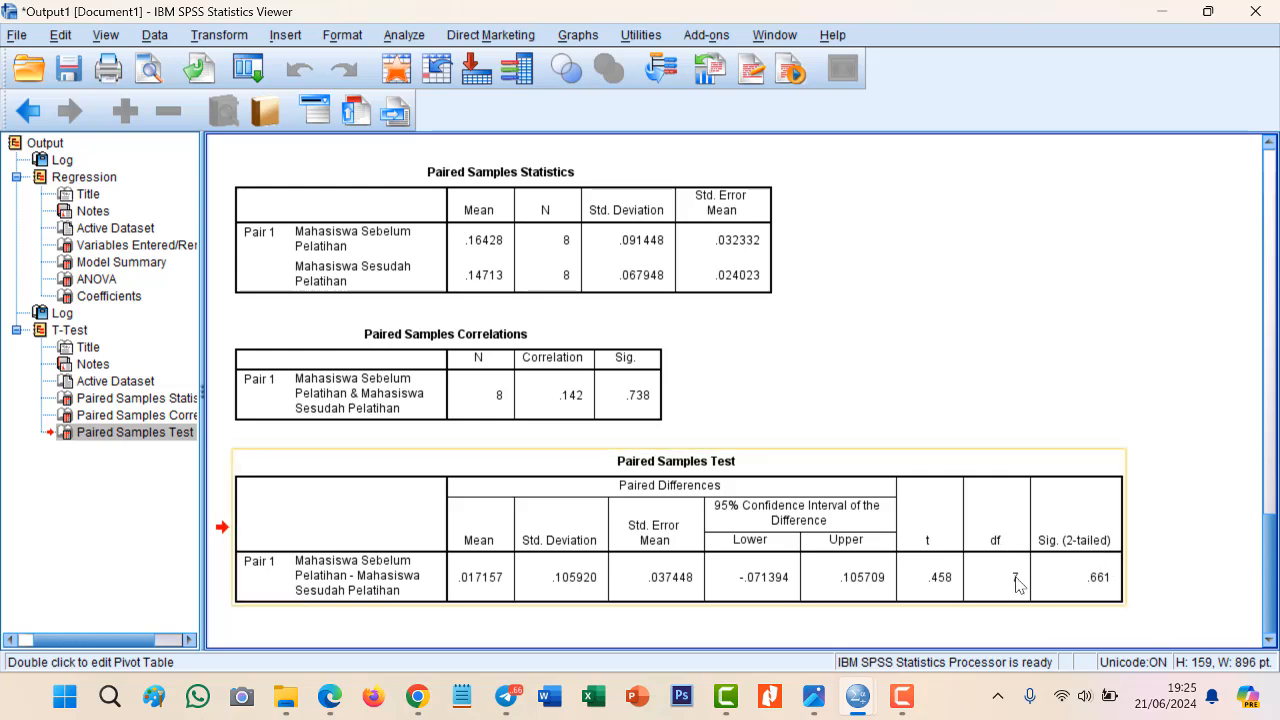
Step: Return to the Ekonometrika 11 comparison data, select the BBCA and BMRI columns and open the nonparametric Two-Related-Samples Tests dialog
{"action": "mouse_move", "coordinate": [873, 708]}
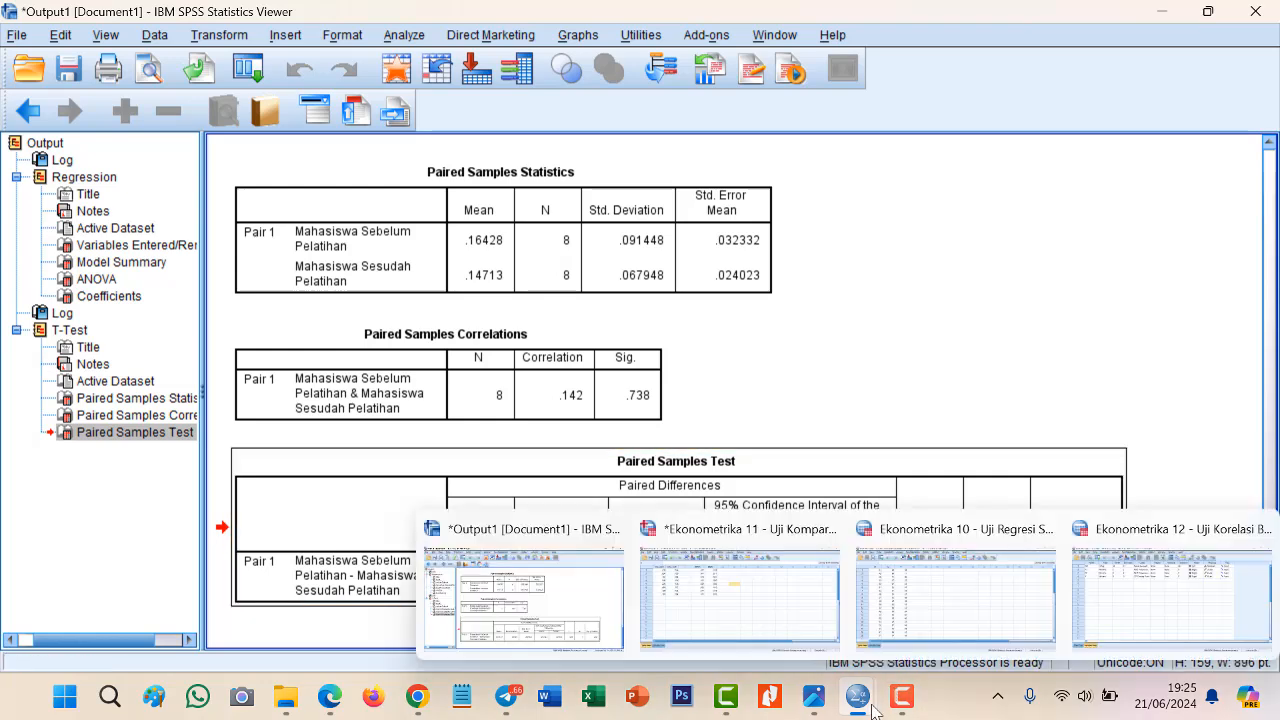
{"action": "left_click", "coordinate": [748, 600]}
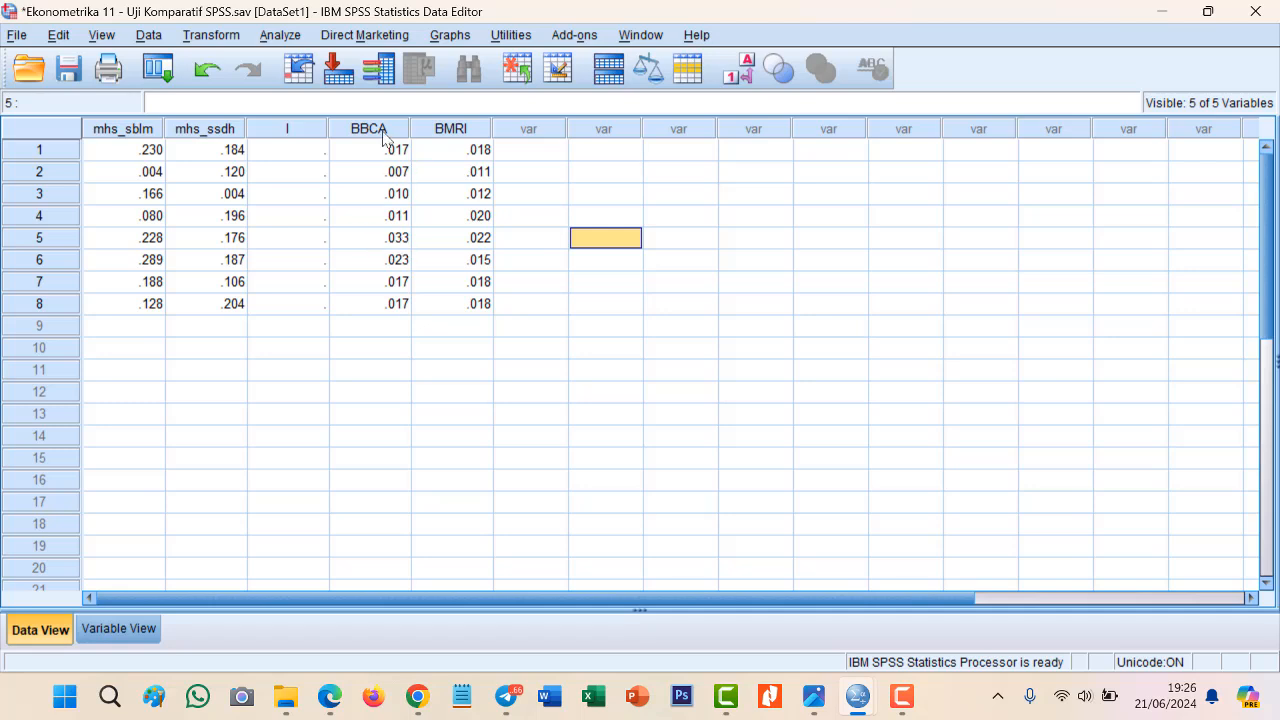
{"action": "left_click_drag", "start_coordinate": [383, 130], "coordinate": [440, 128]}
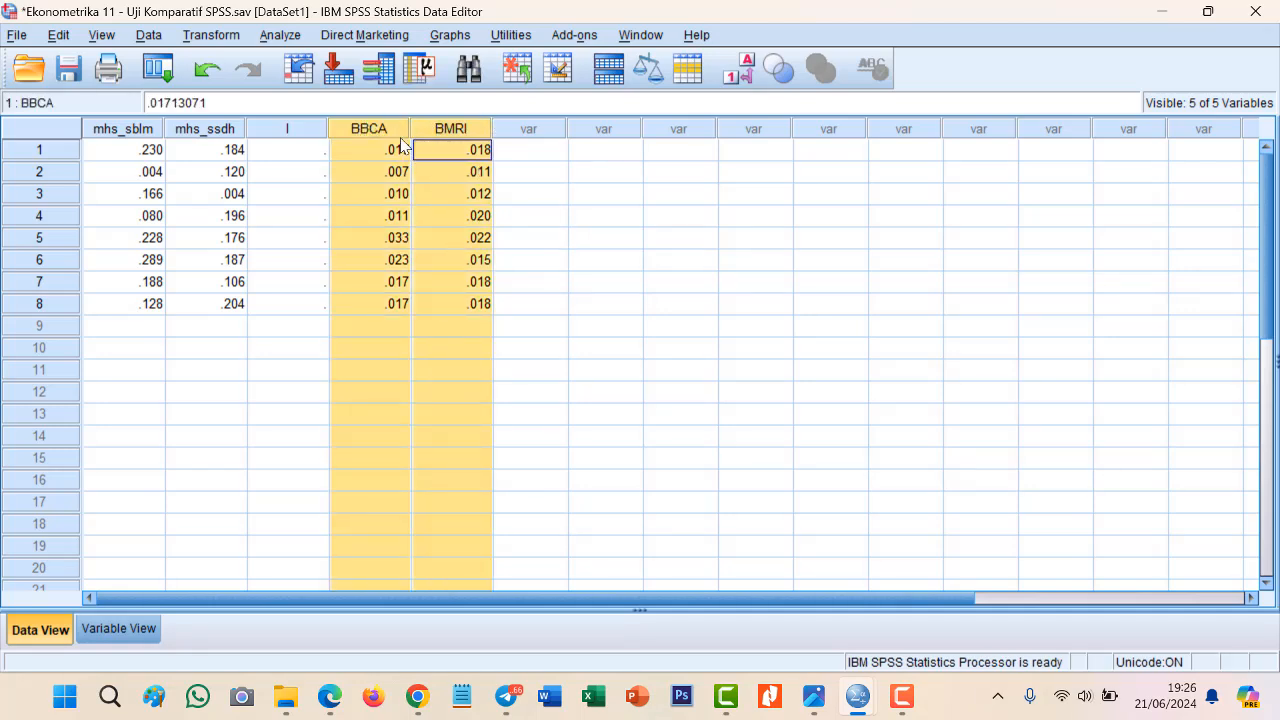
{"action": "left_click", "coordinate": [285, 36]}
{"action": "mouse_move", "coordinate": [428, 381]}
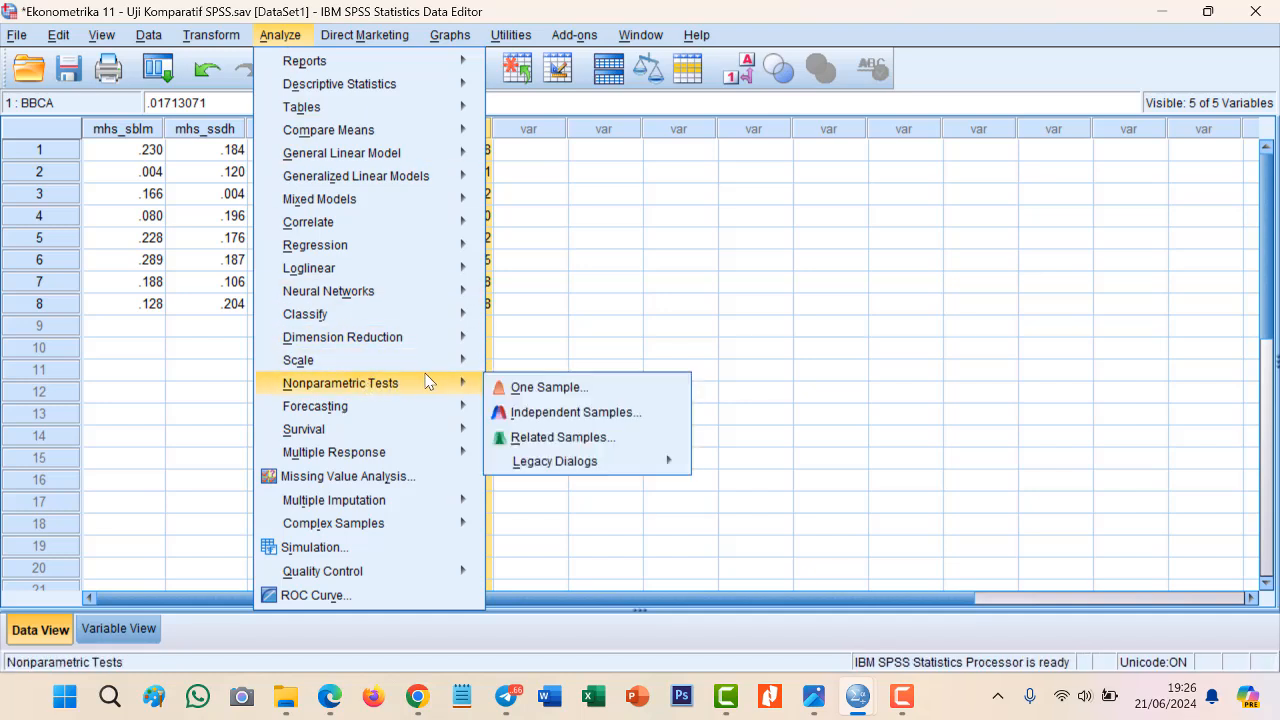
{"action": "mouse_move", "coordinate": [658, 466]}
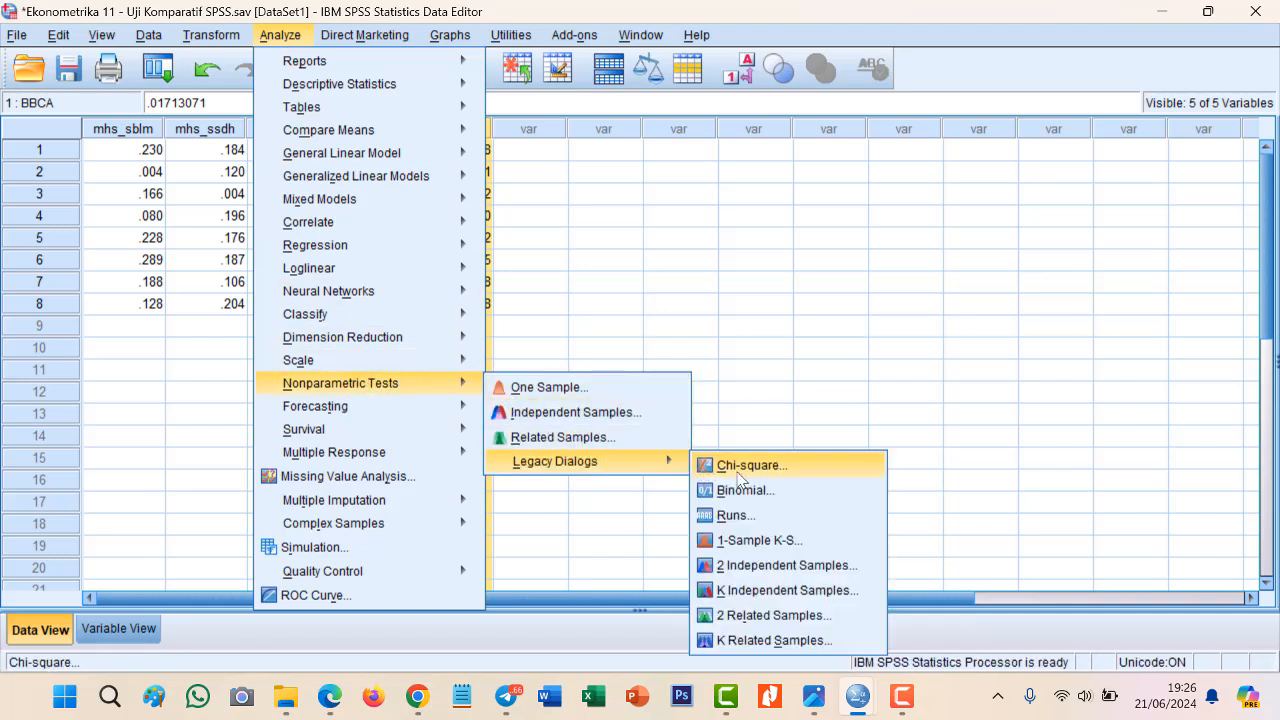
{"action": "left_click", "coordinate": [830, 620]}
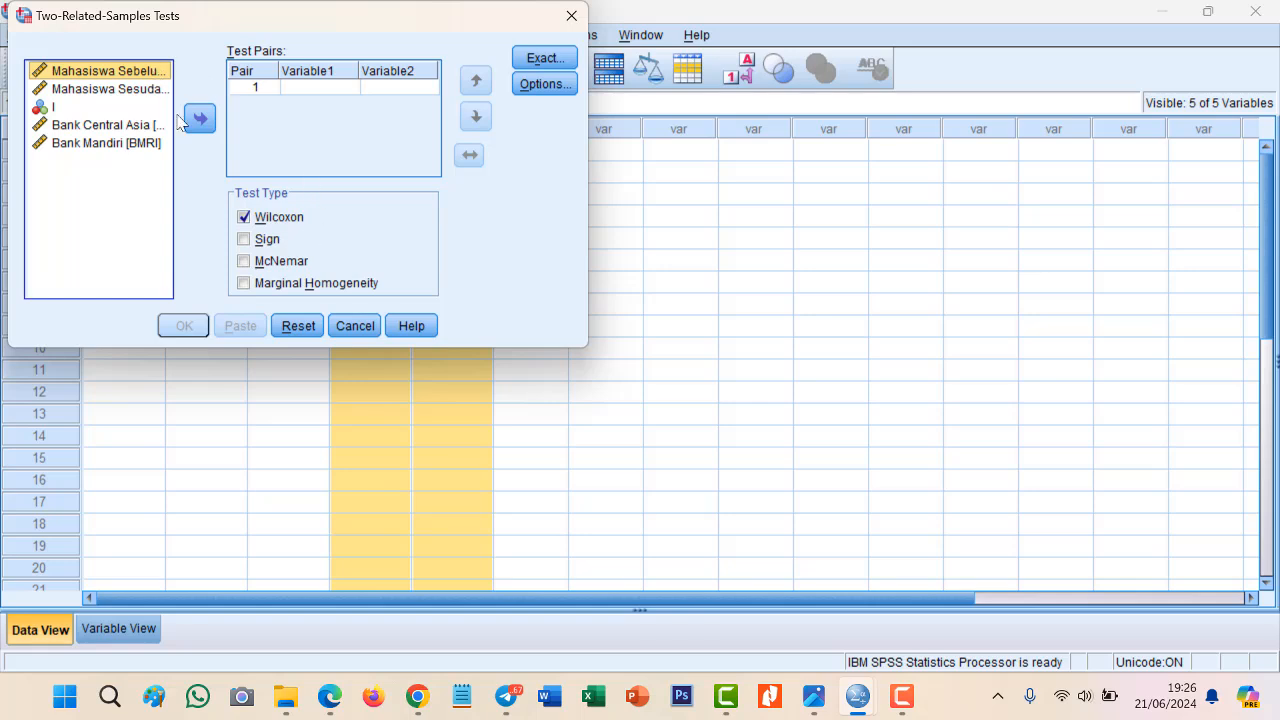
Step: Pair Bank Central Asia with Bank Mandiri as the test pair and run the Wilcoxon test
{"action": "left_click", "coordinate": [129, 126]}
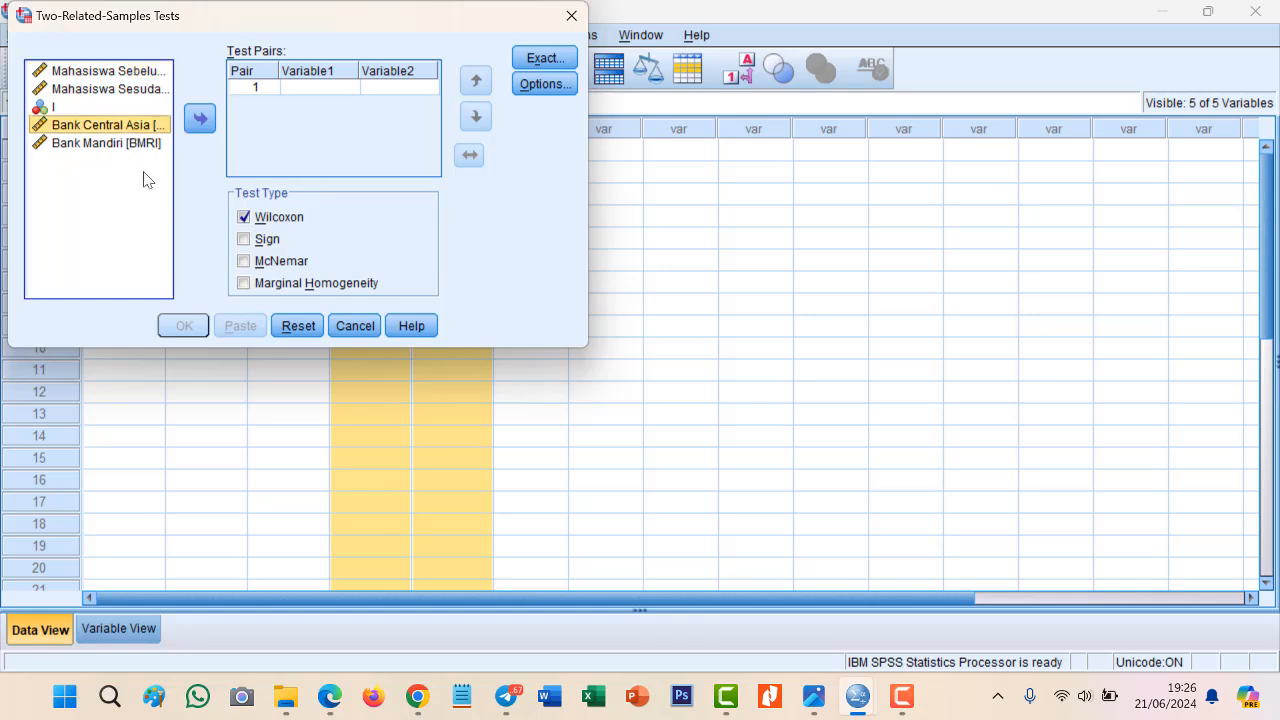
{"action": "left_click", "coordinate": [151, 145], "text": "ctrl"}
{"action": "left_click", "coordinate": [140, 143], "text": "ctrl"}
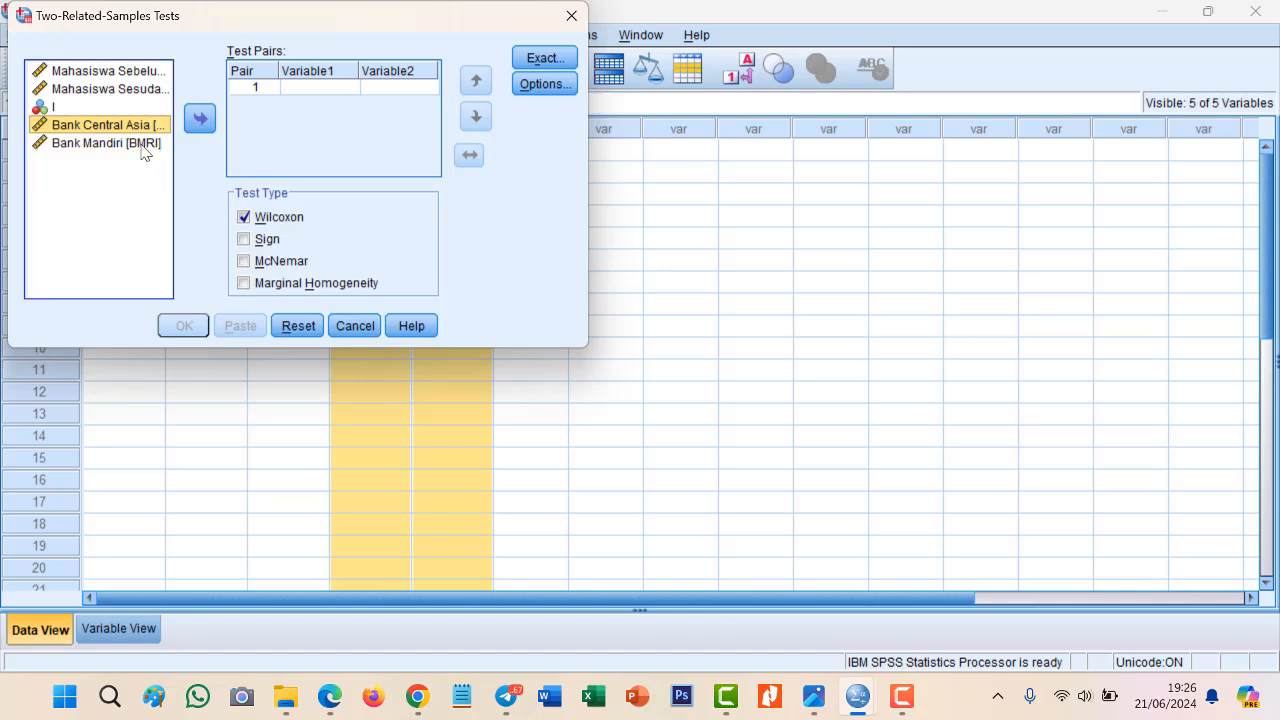
{"action": "left_click", "coordinate": [200, 118]}
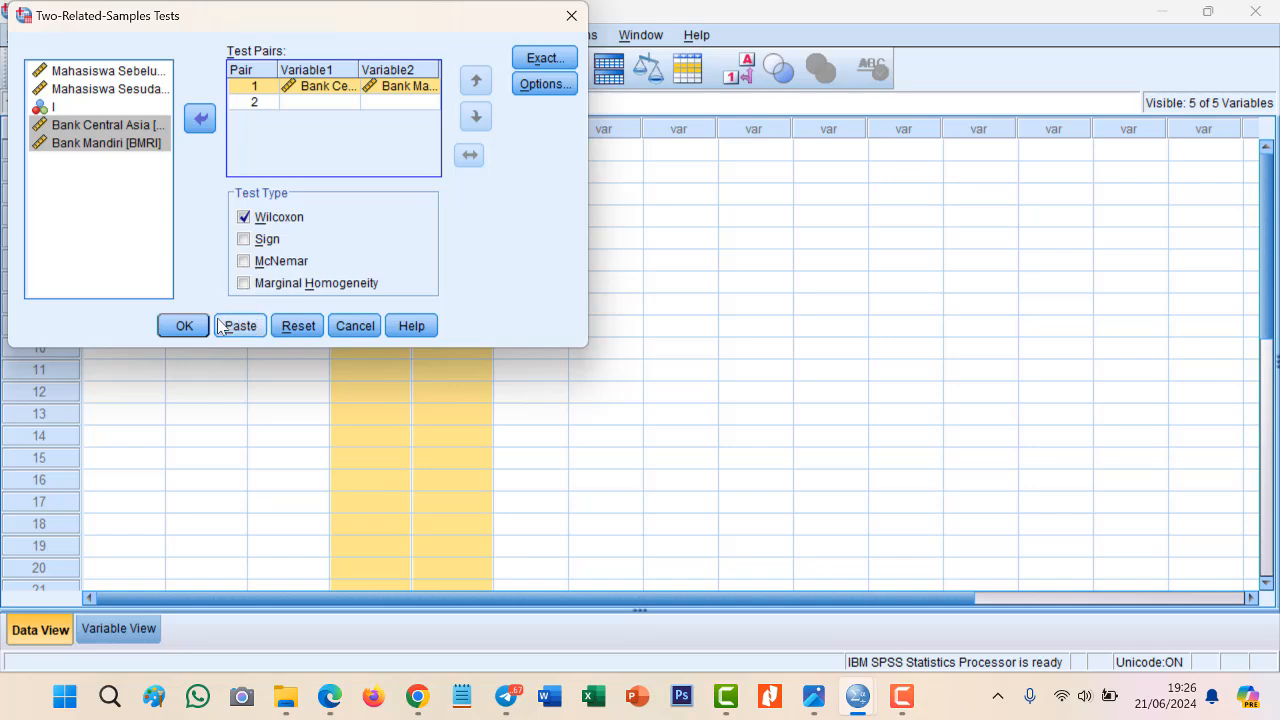
{"action": "left_click", "coordinate": [184, 326]}
Step: Examine the Ranks and Test Statistics tables of the Wilcoxon Signed Ranks Test
{"action": "scroll", "coordinate": [925, 530], "scroll_direction": "down", "scroll_amount": 1}
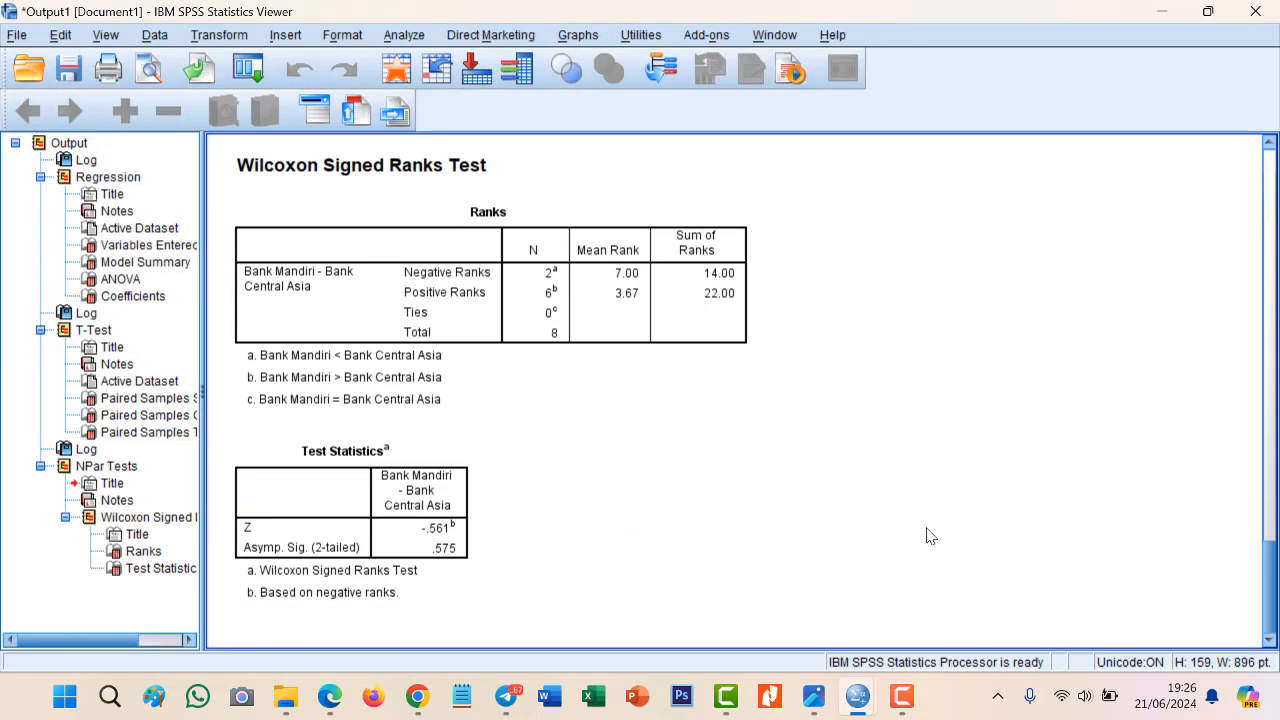
{"action": "left_click", "coordinate": [472, 400]}
{"action": "left_click", "coordinate": [345, 442]}
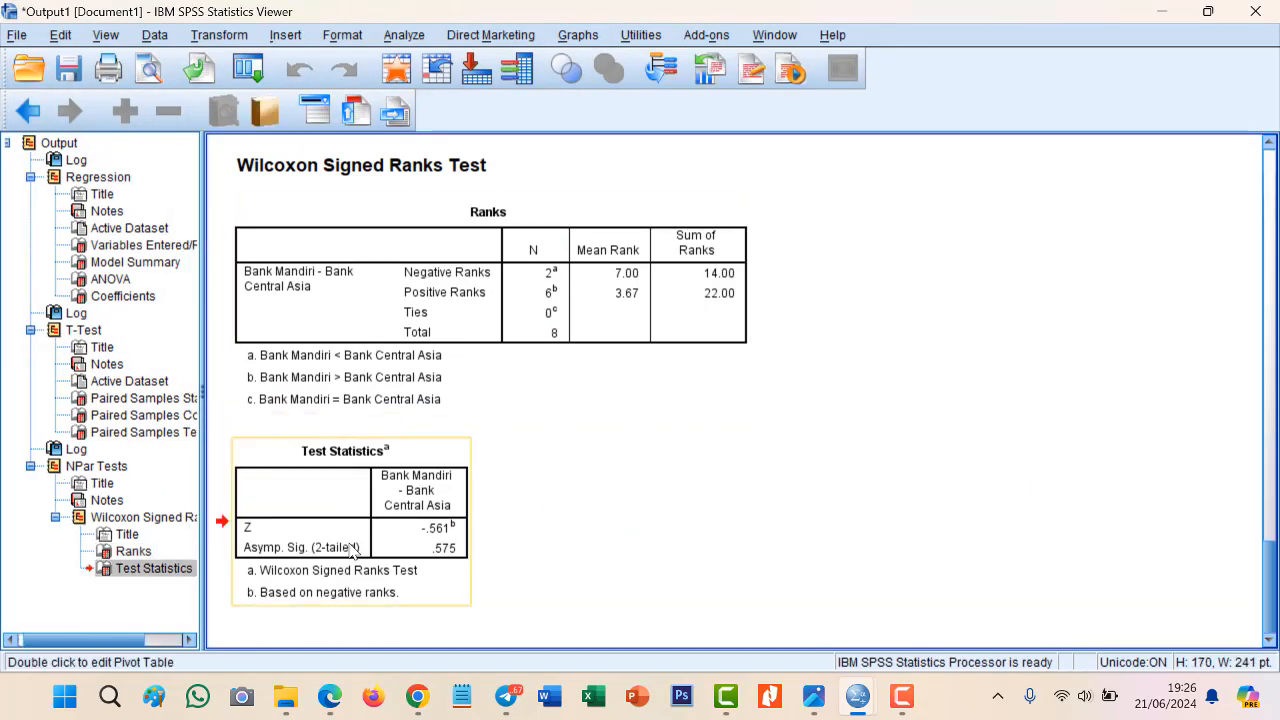
{"action": "left_click", "coordinate": [610, 260]}
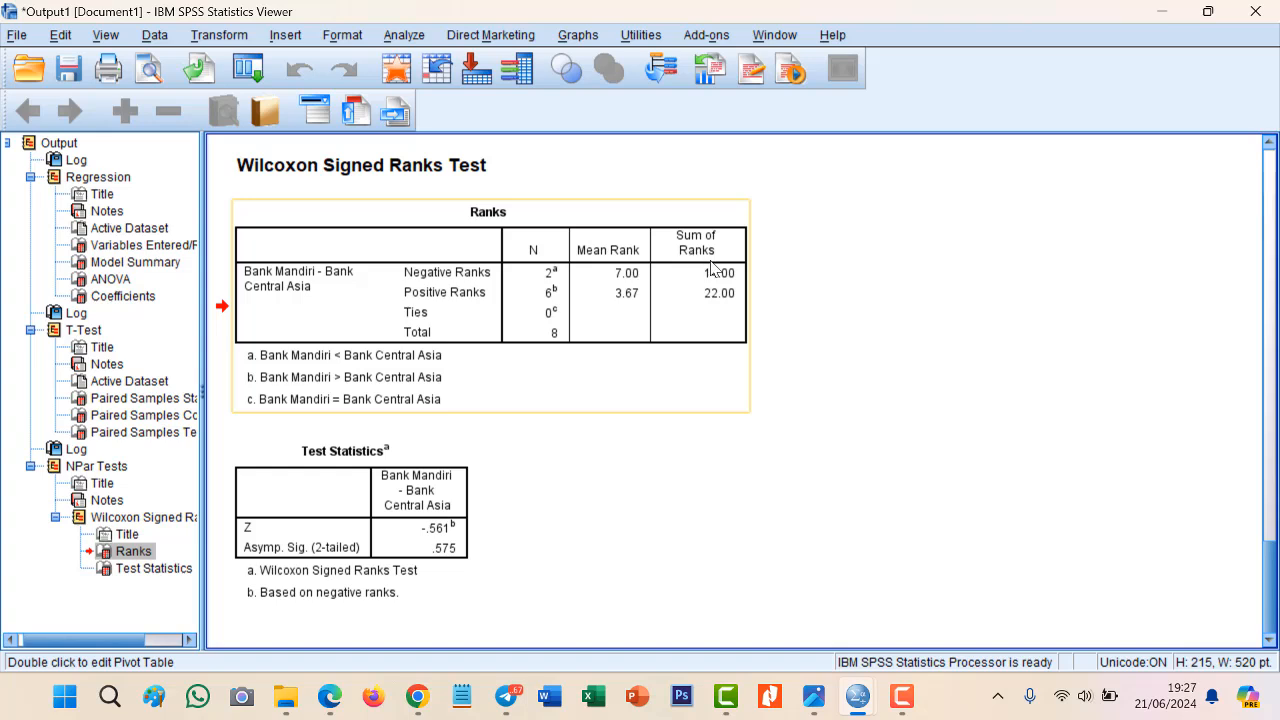
{"action": "left_click", "coordinate": [375, 492]}
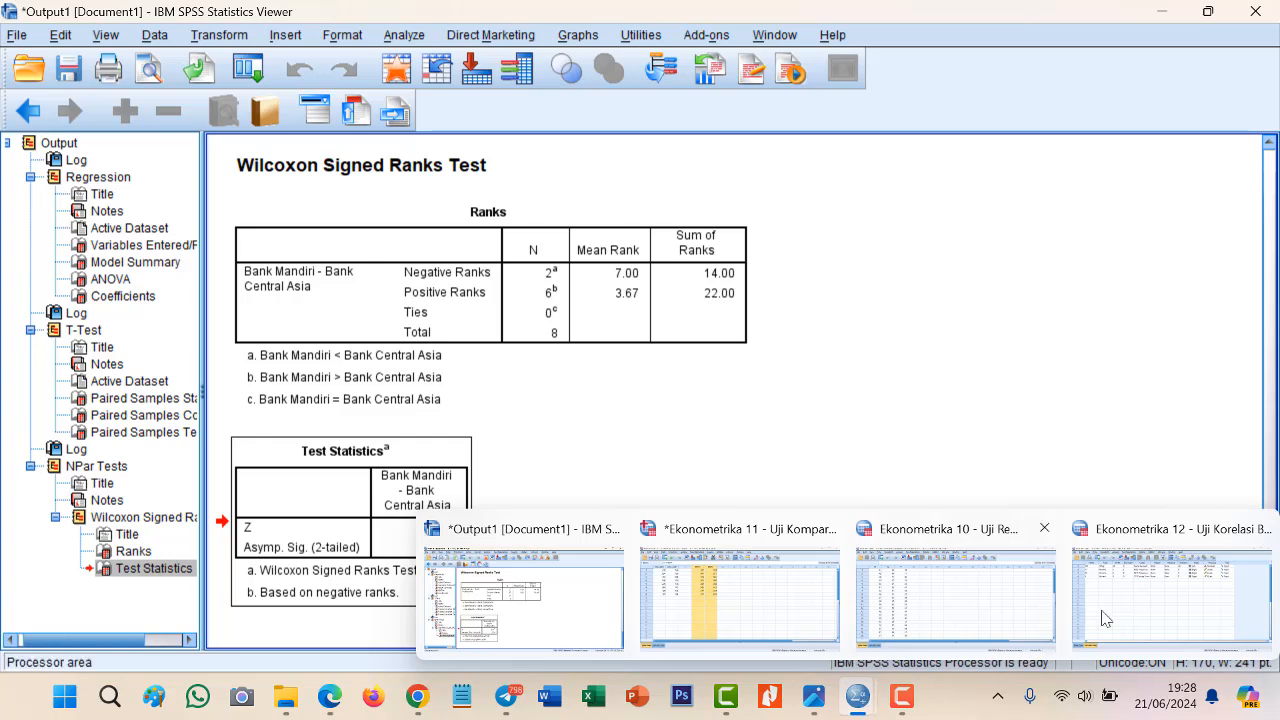
Step: Switch to the Ekonometrika 12 multiple correlation dataset and review its company data and the definitions of NP, X1, X2 and Y
{"action": "left_click", "coordinate": [1160, 594]}
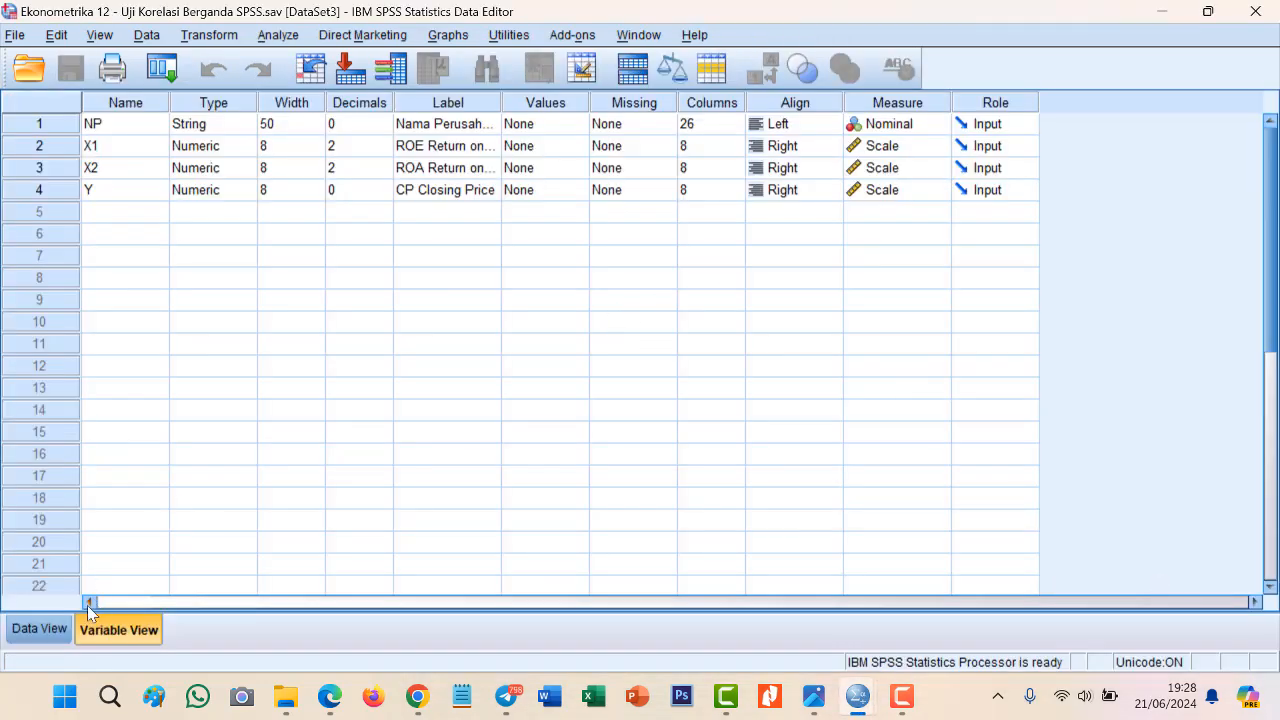
{"action": "left_click", "coordinate": [40, 628]}
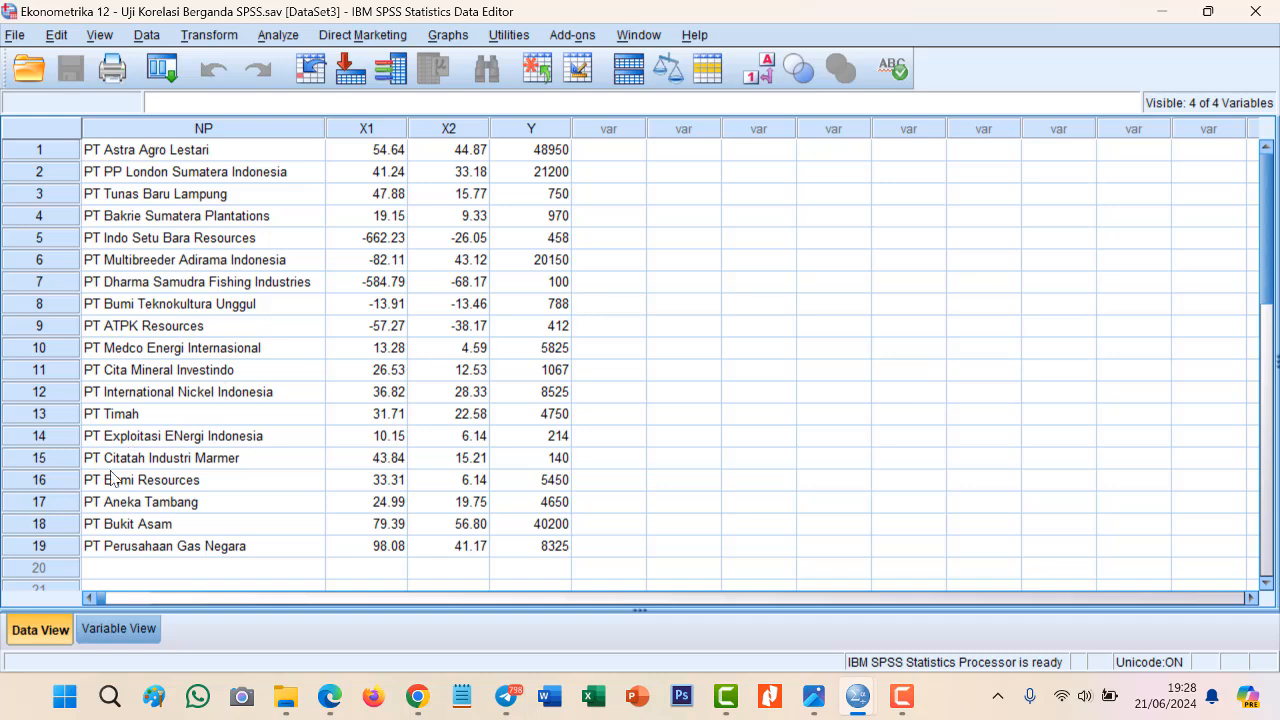
{"action": "left_click", "coordinate": [115, 629]}
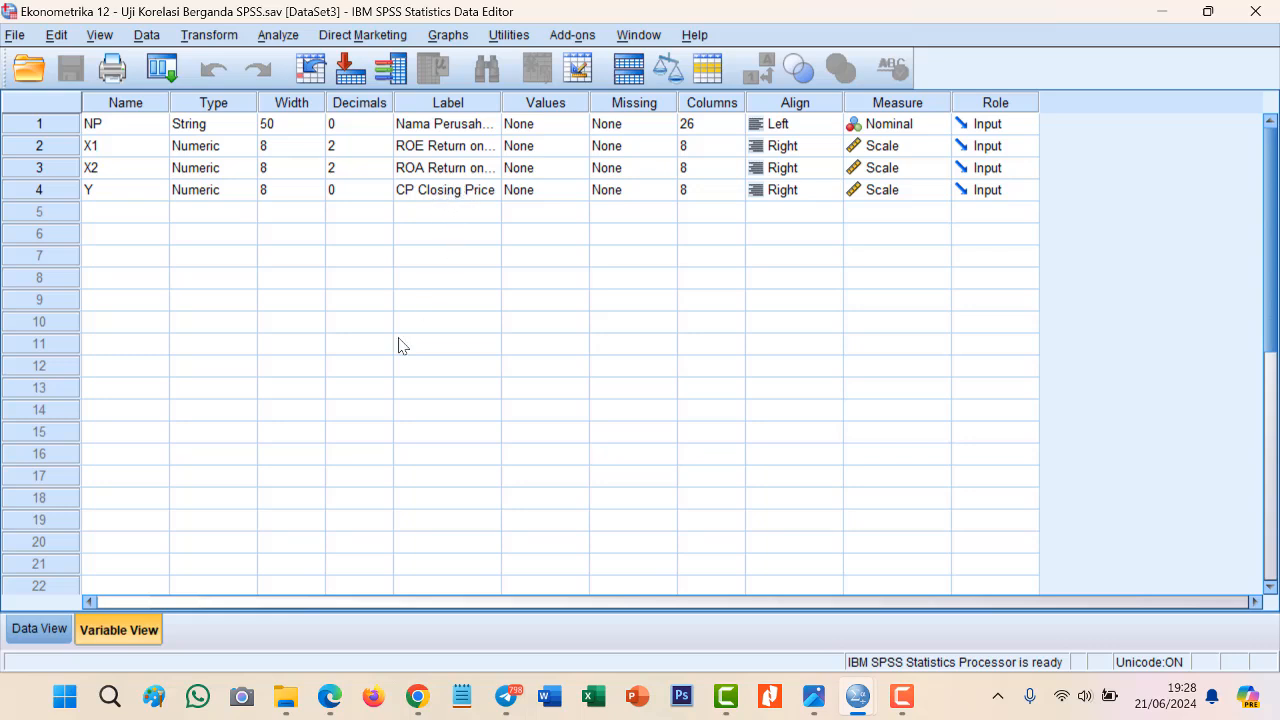
{"action": "left_click", "coordinate": [45, 629]}
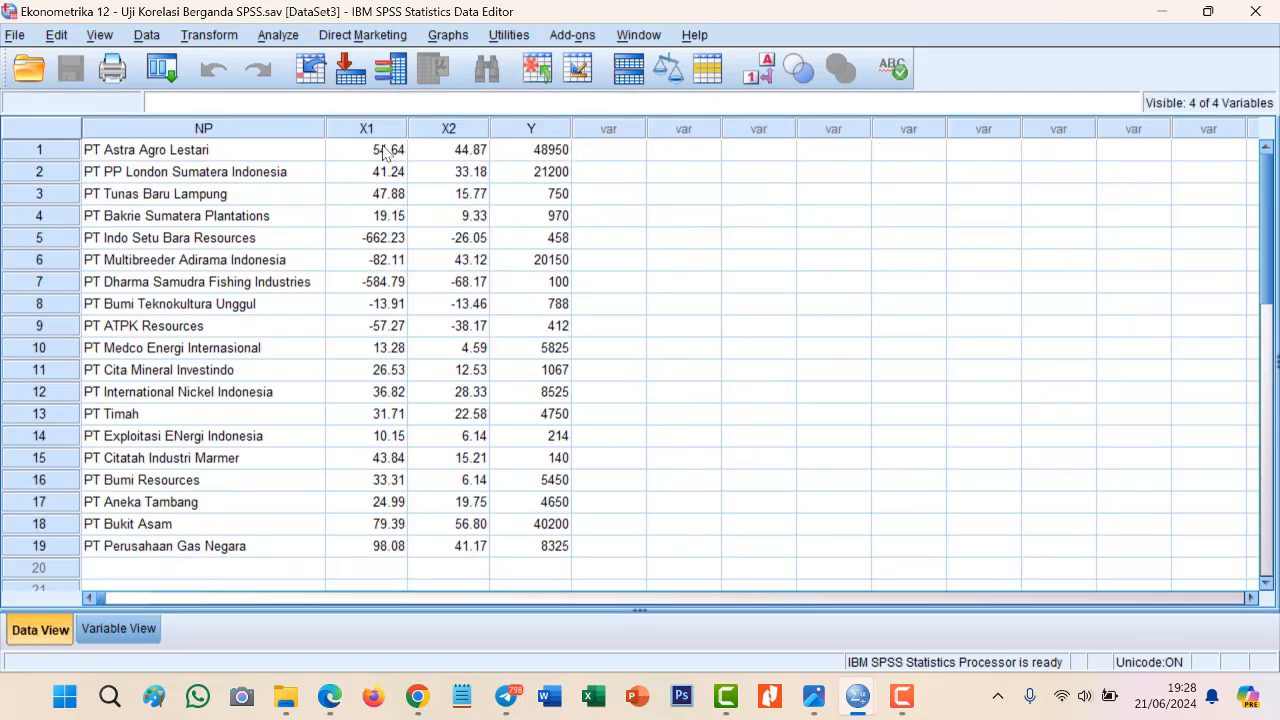
Step: Run a two-tailed Pearson bivariate correlation on ROE Return on Equity, ROA Return on Asset and CP Closing Price
{"action": "left_click", "coordinate": [279, 38]}
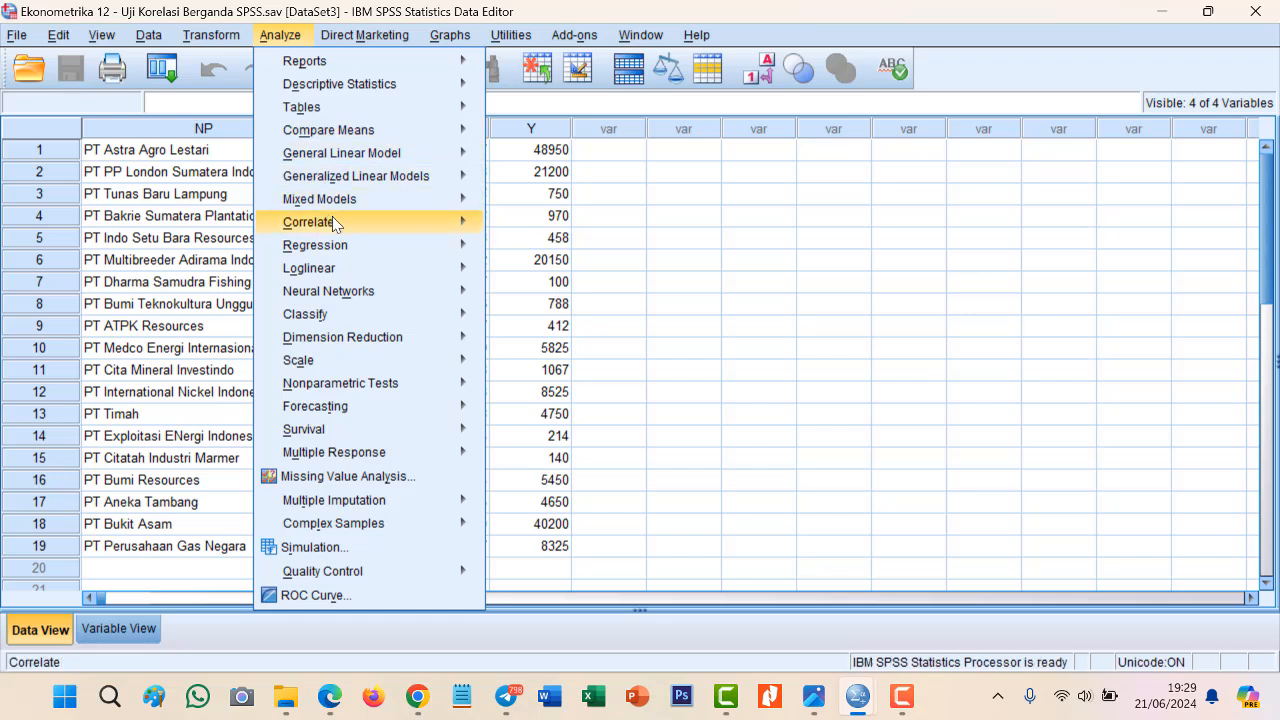
{"action": "mouse_move", "coordinate": [460, 222]}
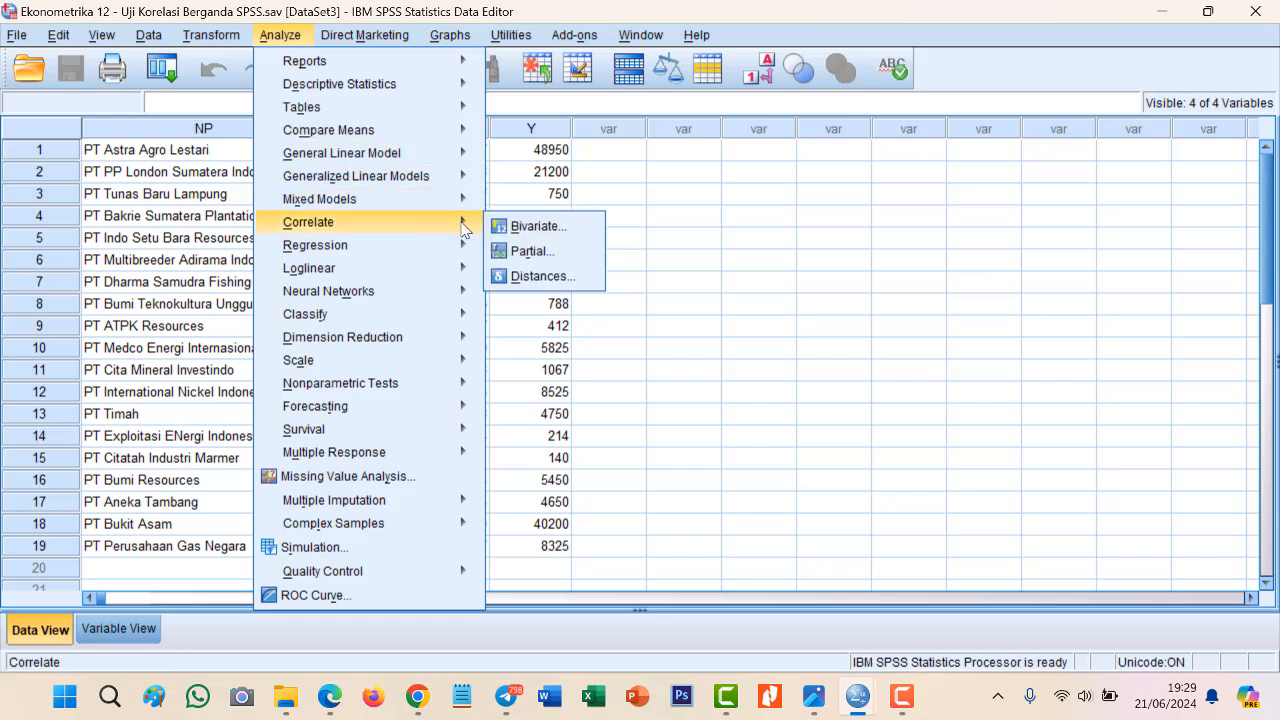
{"action": "left_click", "coordinate": [579, 223]}
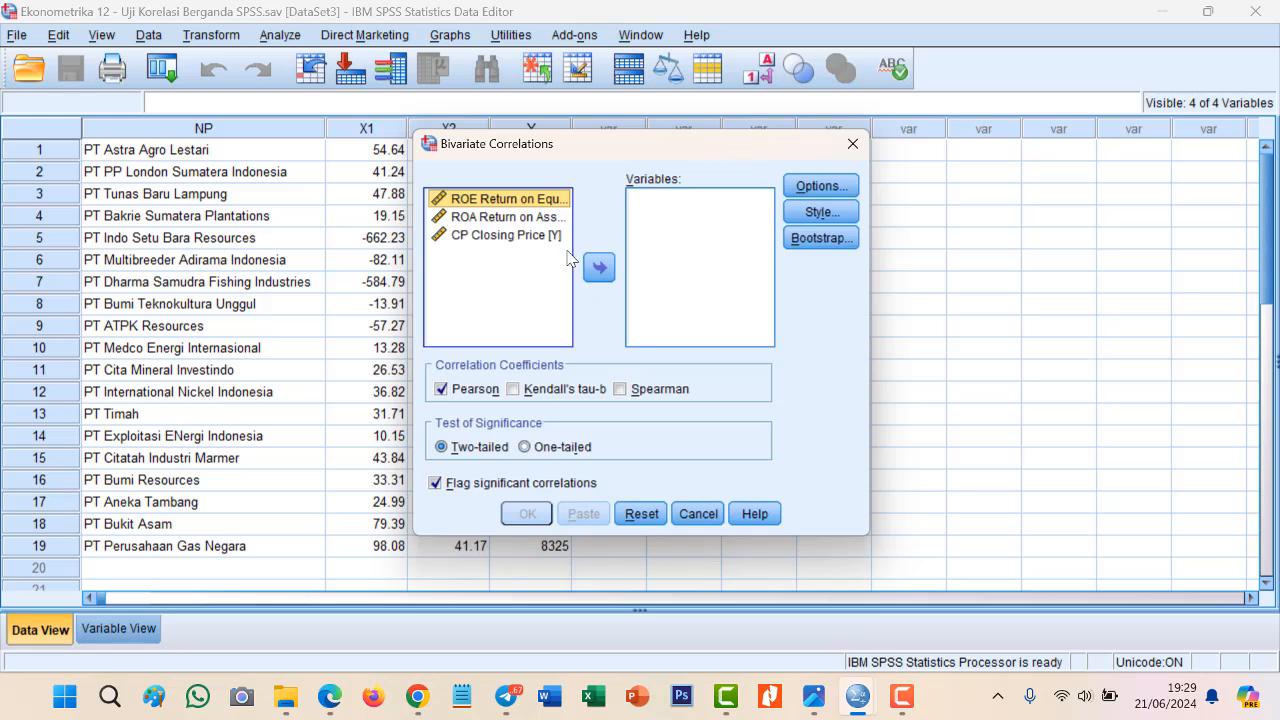
{"action": "left_click", "coordinate": [545, 281], "text": "shift"}
{"action": "left_click", "coordinate": [599, 267]}
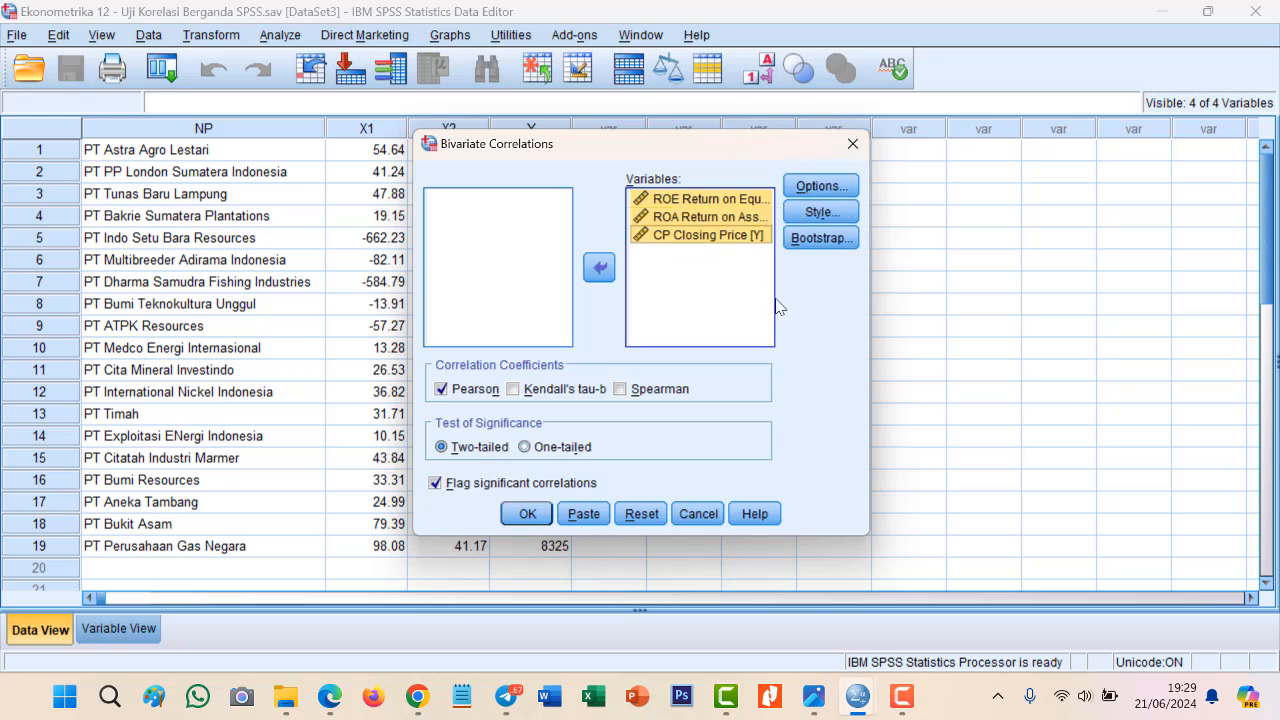
{"action": "left_click", "coordinate": [535, 515]}
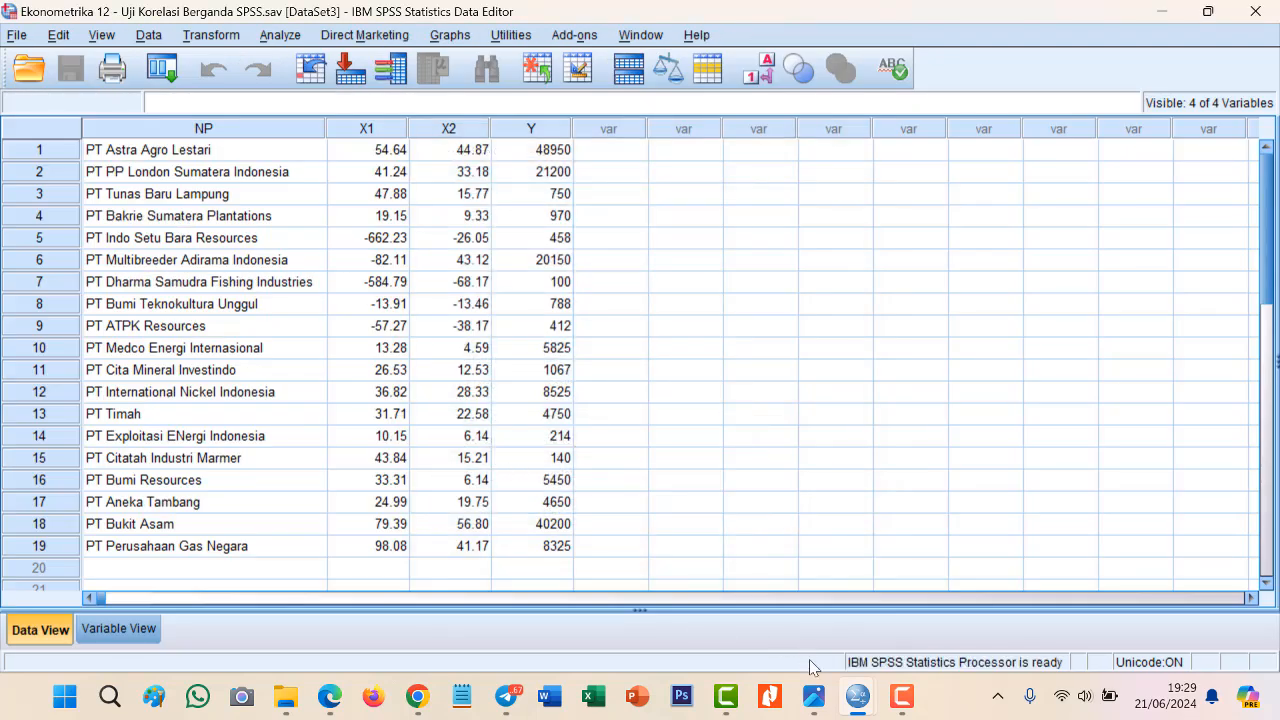
Step: Open the output viewer and examine the Pearson correlations and Sig. values among ROE, ROA and CP Closing Price
{"action": "mouse_move", "coordinate": [857, 699]}
{"action": "left_click", "coordinate": [538, 598]}
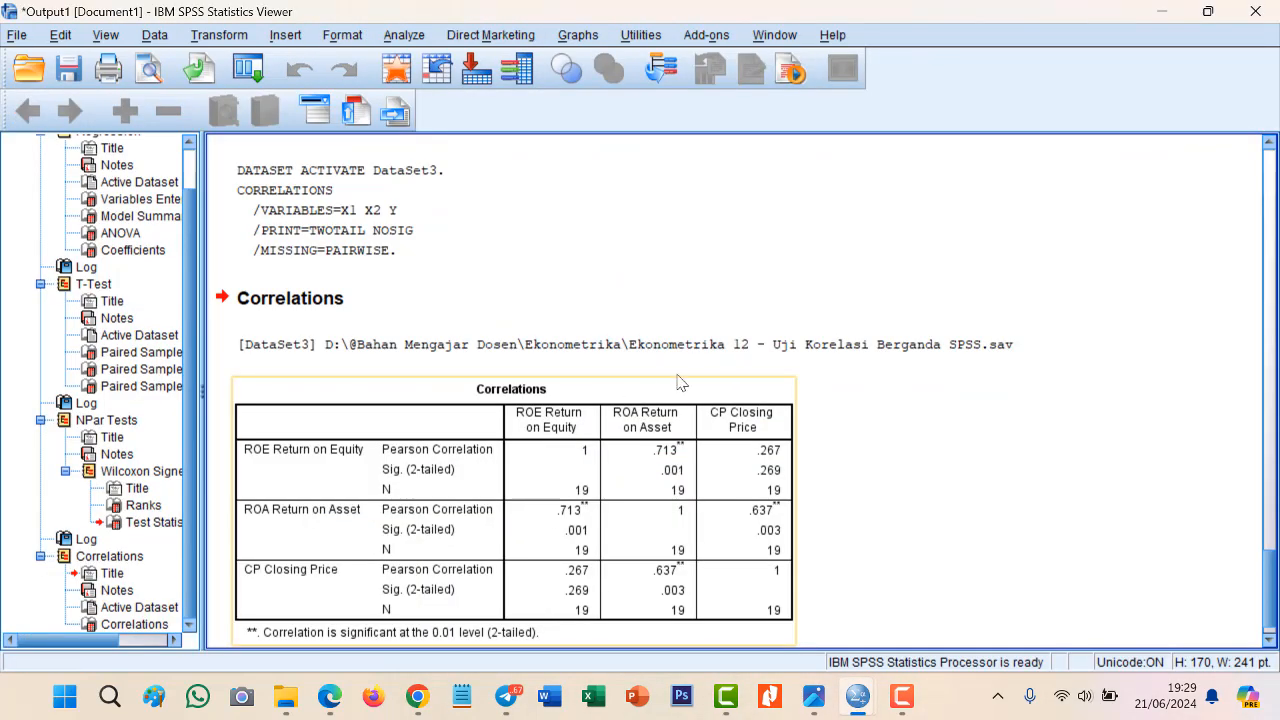
{"action": "scroll", "coordinate": [704, 404], "scroll_direction": "down", "scroll_amount": 1}
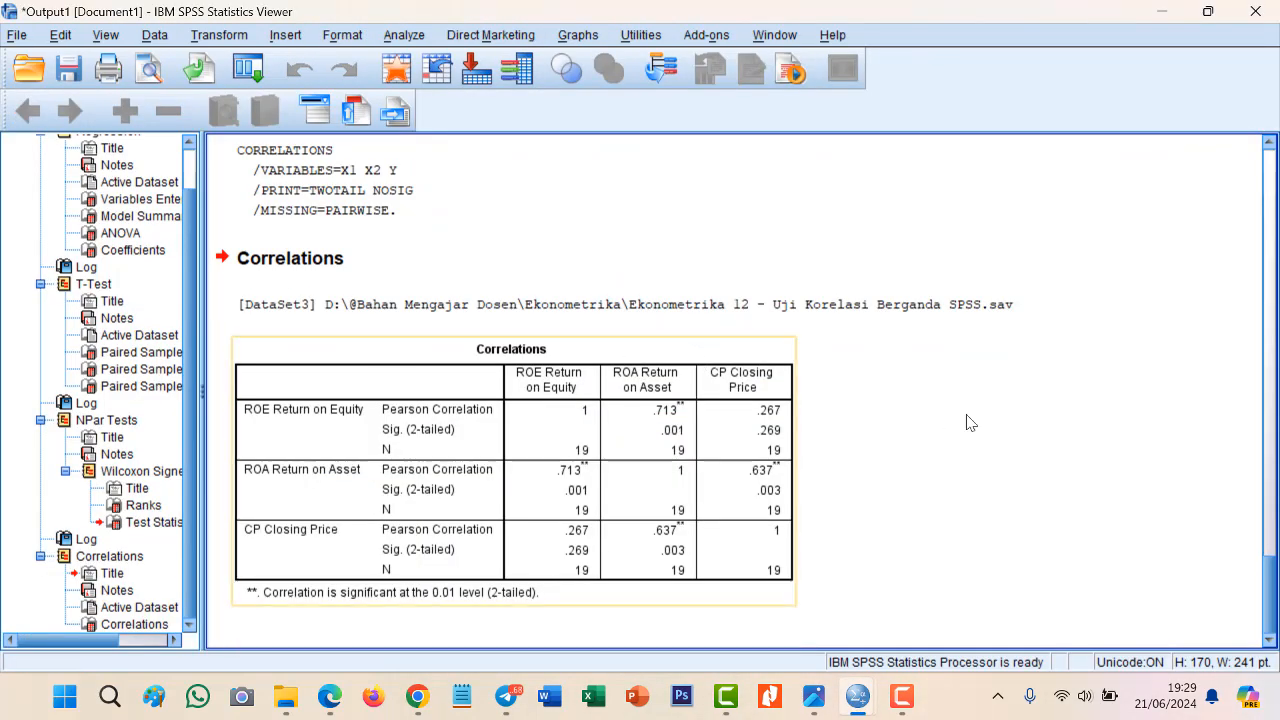
{"action": "left_click", "coordinate": [557, 468]}
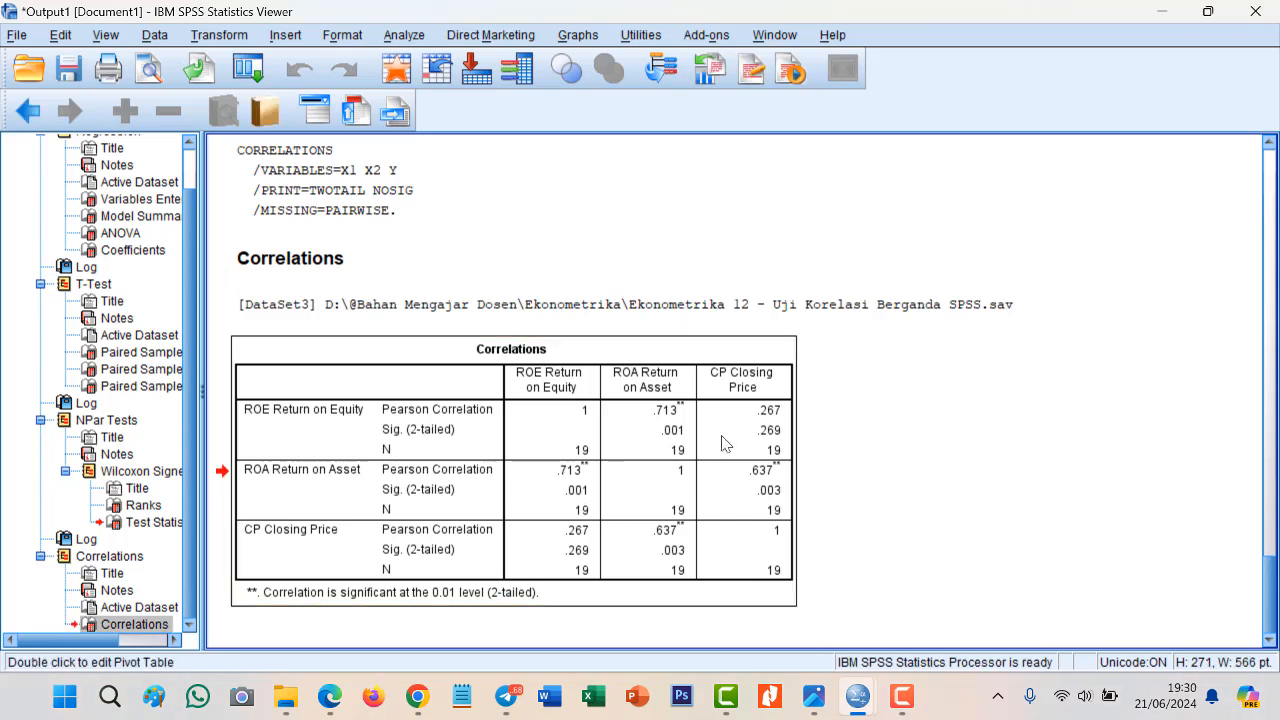
{"action": "left_click", "coordinate": [647, 456]}
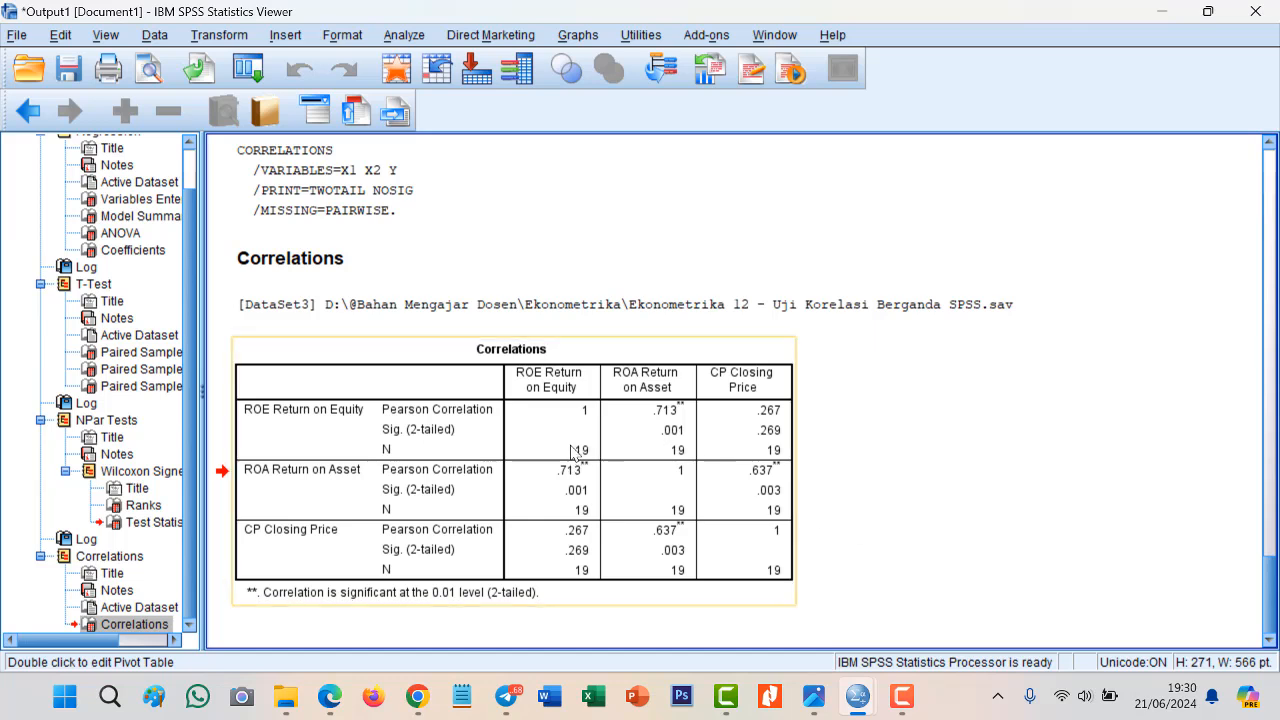